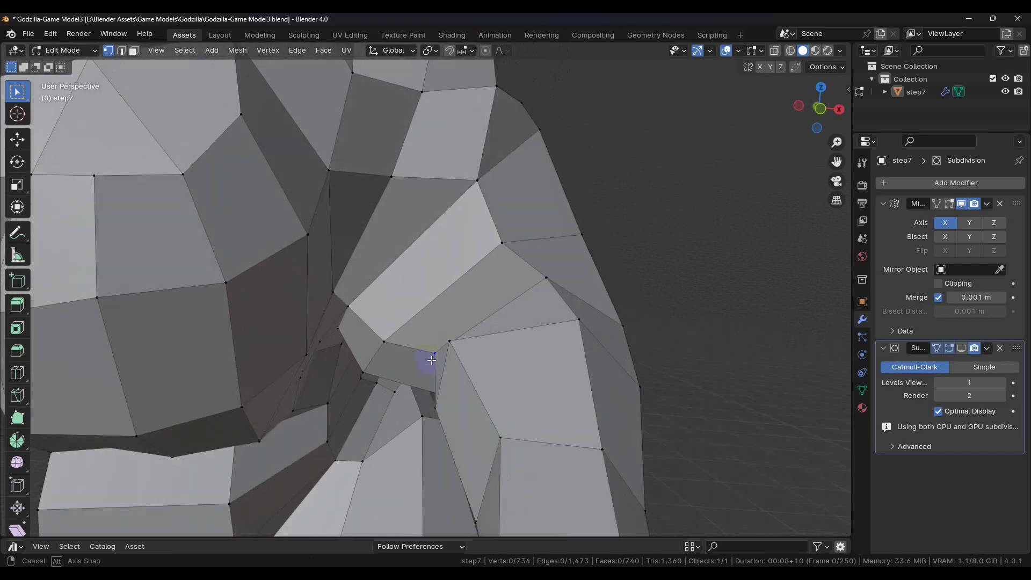
Knife-cut a connected edge line across the upper-arm faces, from beside the armpit to the inside of the elbow.
click(18, 403)
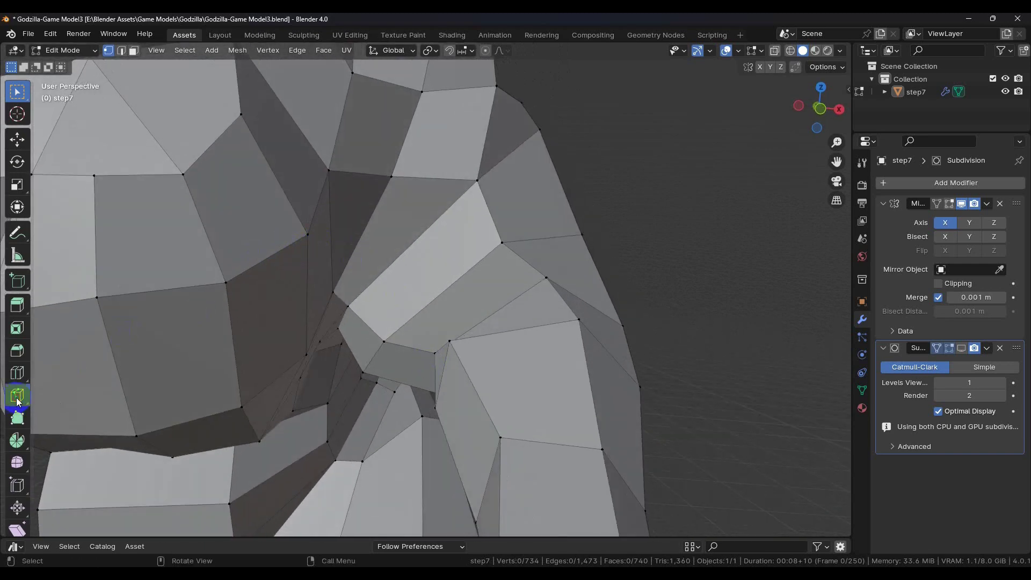
click(366, 228)
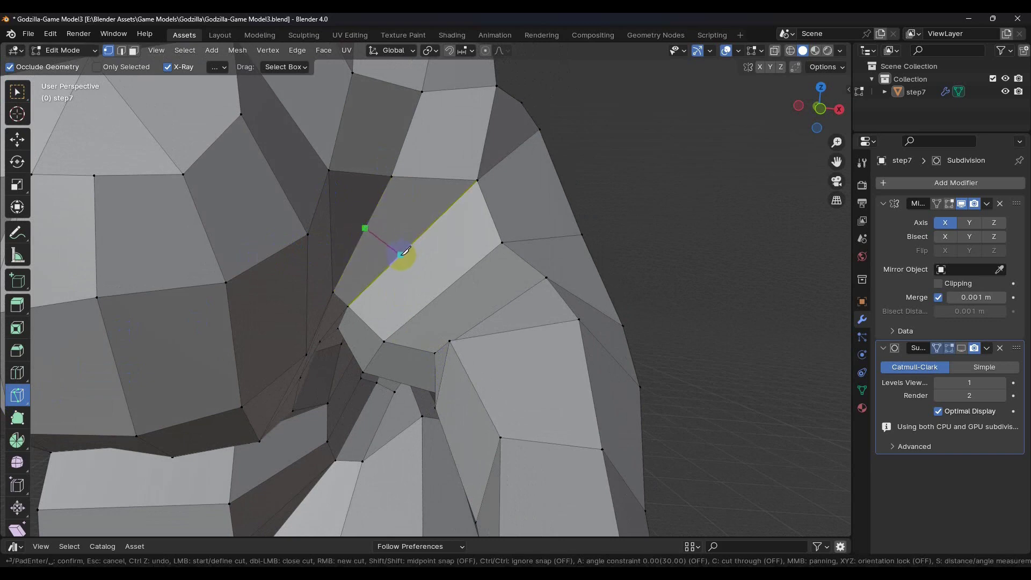
middle_drag(434, 297, 472, 322)
click(477, 354)
key(Return)
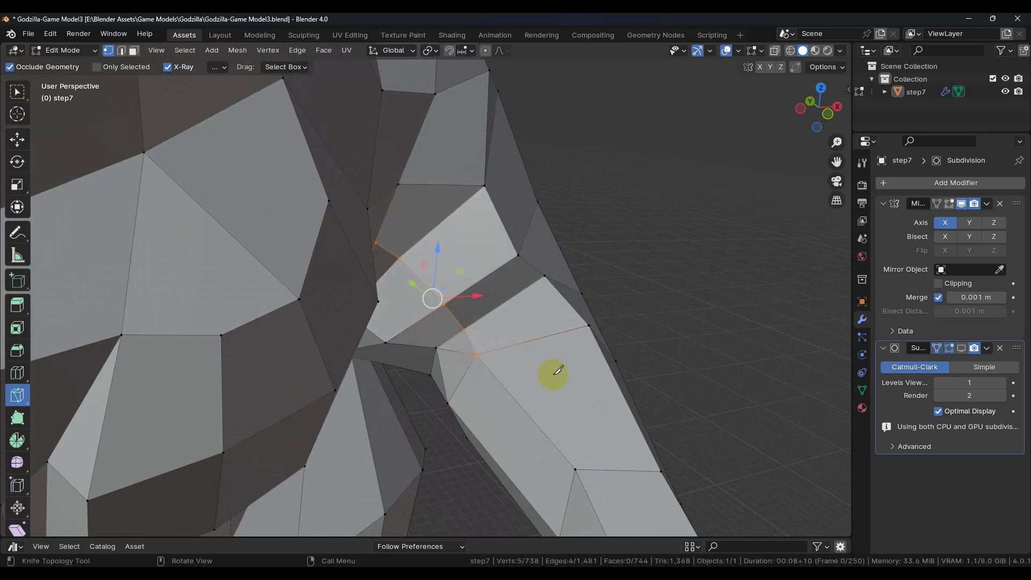
Dissolve the short leftover edge at the inner elbow, beside the end of the new cut.
key(w)
click(121, 50)
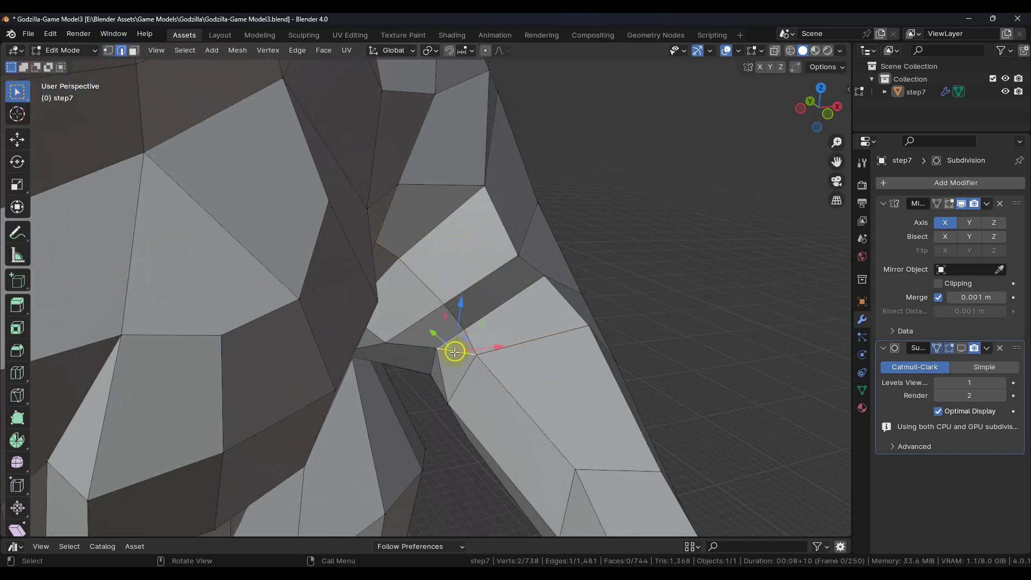
key(ctrl+e)
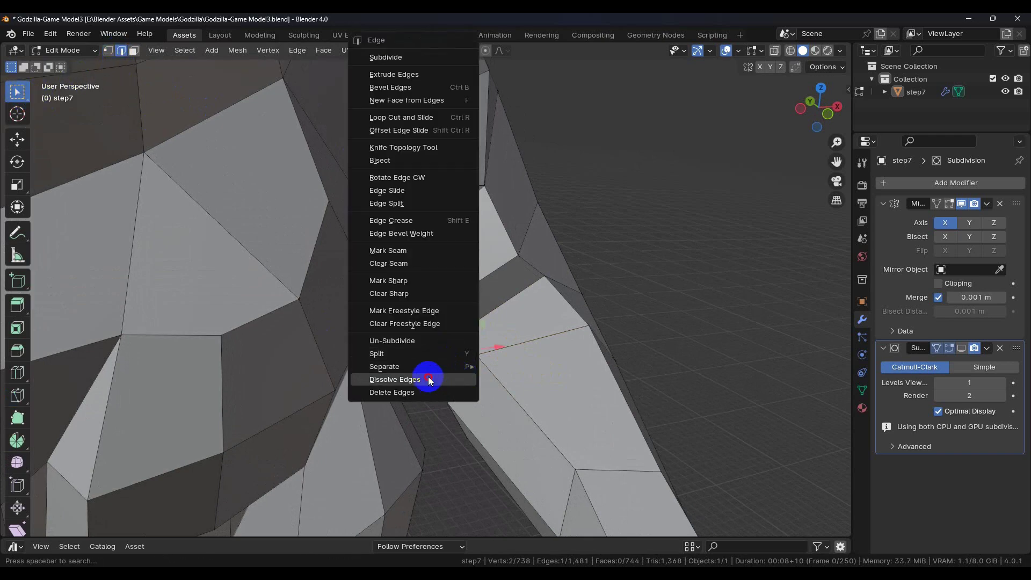
click(429, 379)
middle_drag(454, 382, 391, 349)
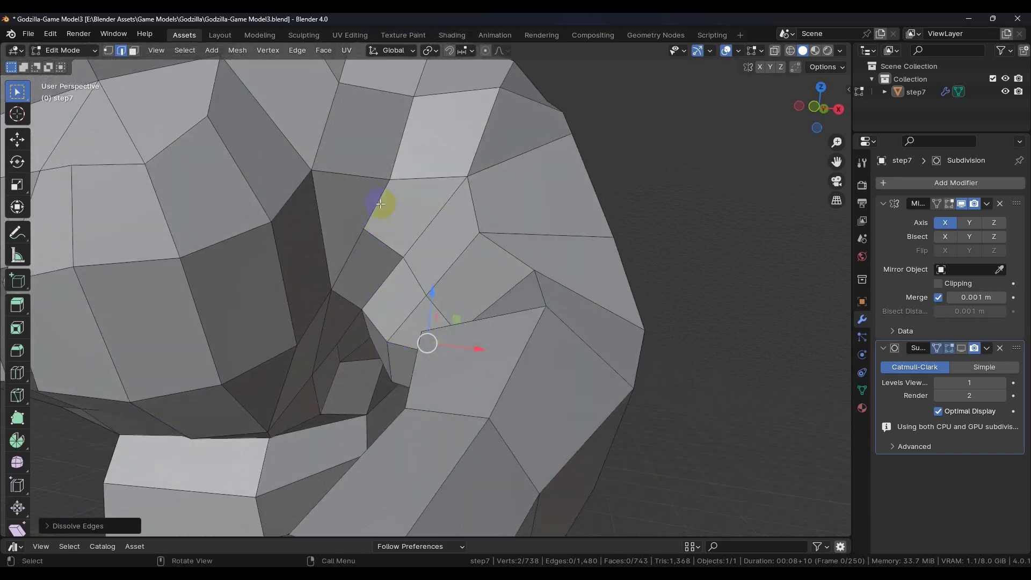
Move the vertex at the armpit end of the new cut to even out the surrounding faces.
click(333, 294)
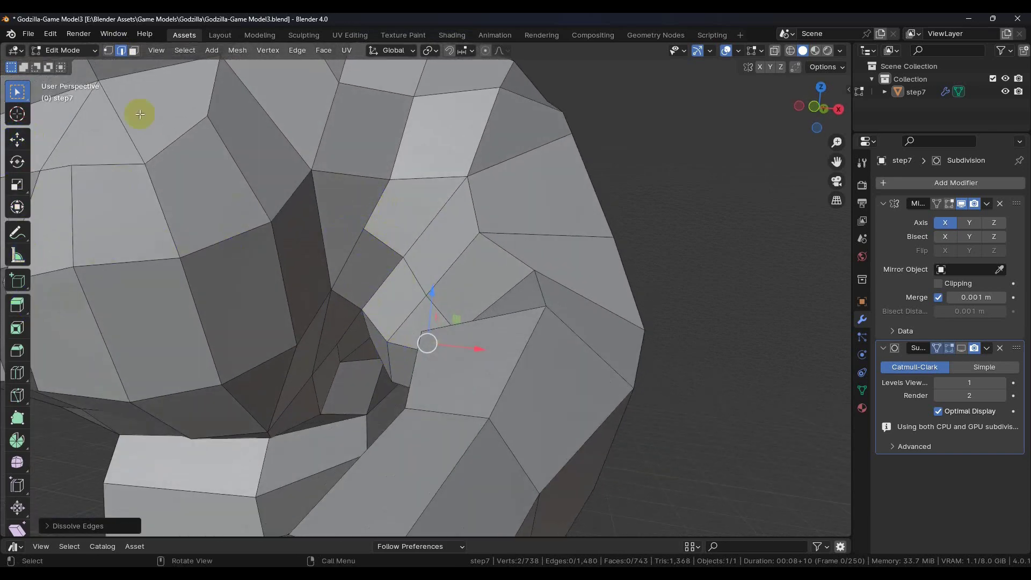
click(108, 51)
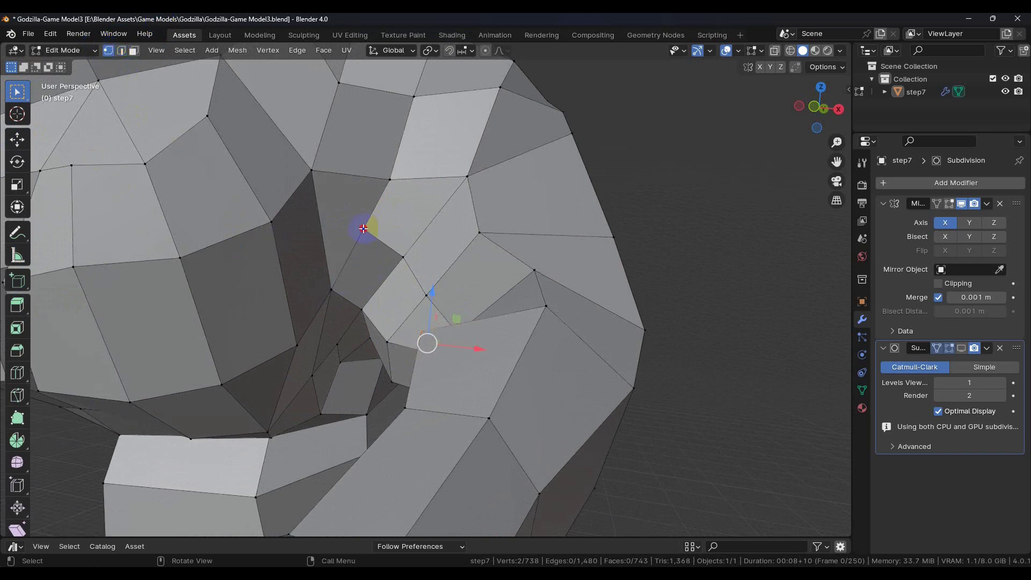
drag(414, 232, 427, 234)
middle_drag(427, 235, 403, 273)
click(401, 184)
middle_drag(395, 166, 424, 266)
Preview the arm with the Subdivision modifier shown in the viewport, check its shape, and hide the subdivision again.
click(904, 319)
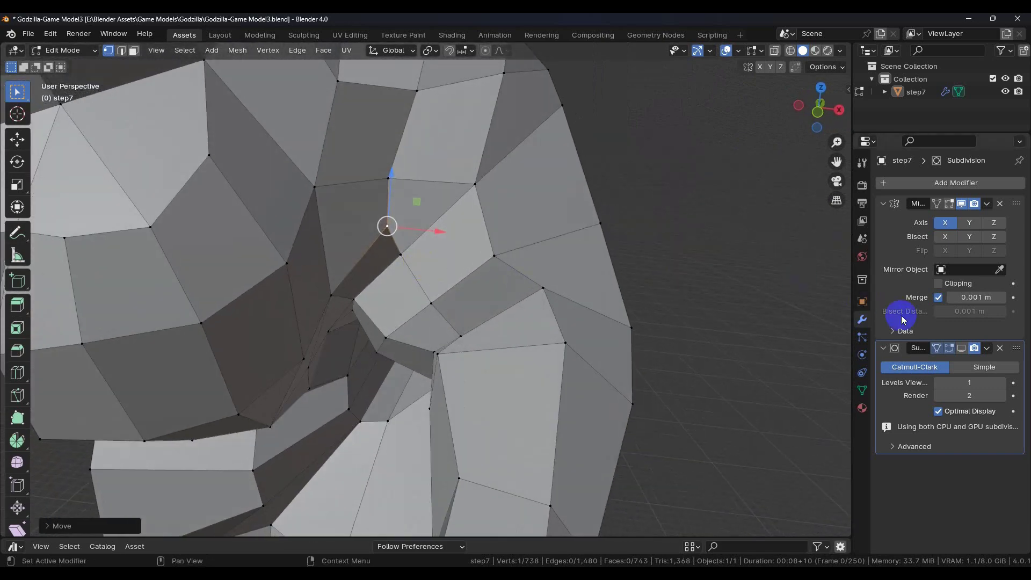
click(962, 348)
middle_drag(626, 340, 443, 260)
scroll(544, 348, down, 5)
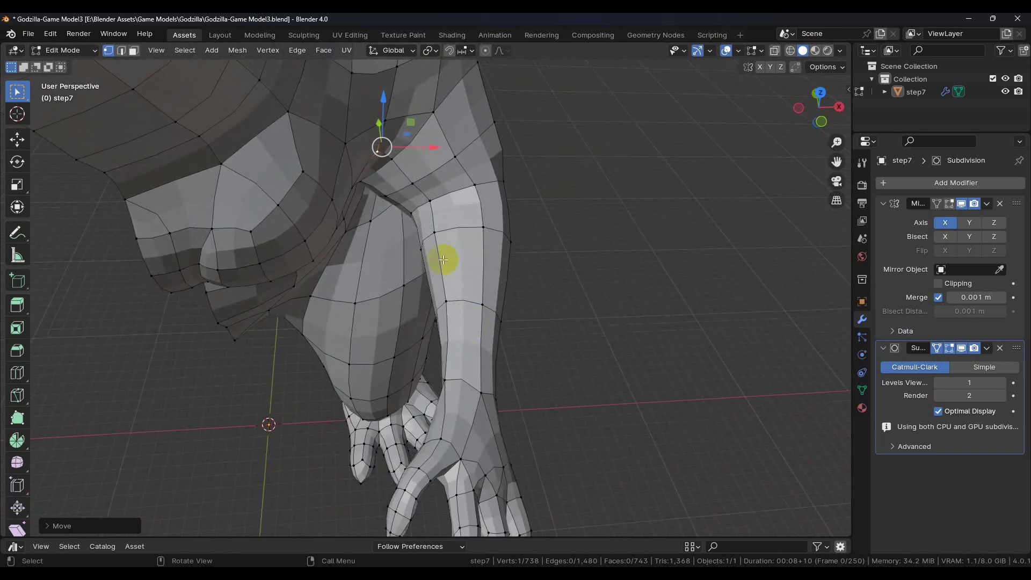
middle_drag(471, 283, 426, 306)
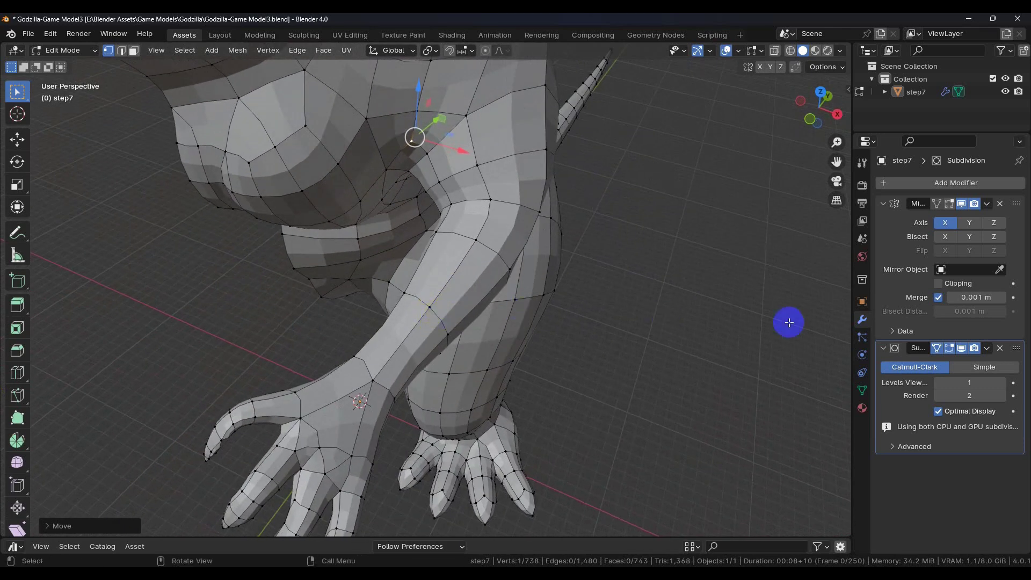
click(961, 349)
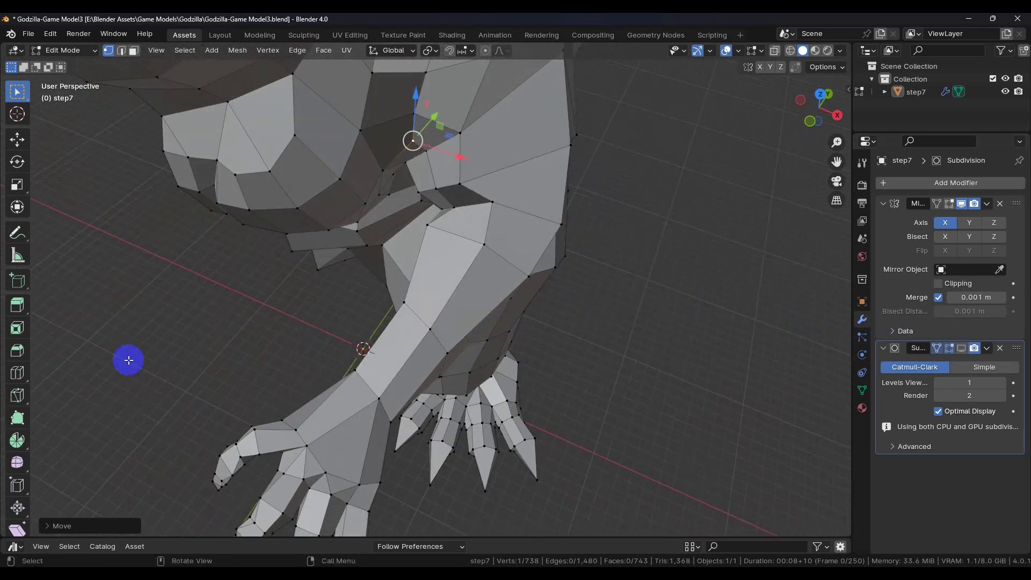
click(18, 372)
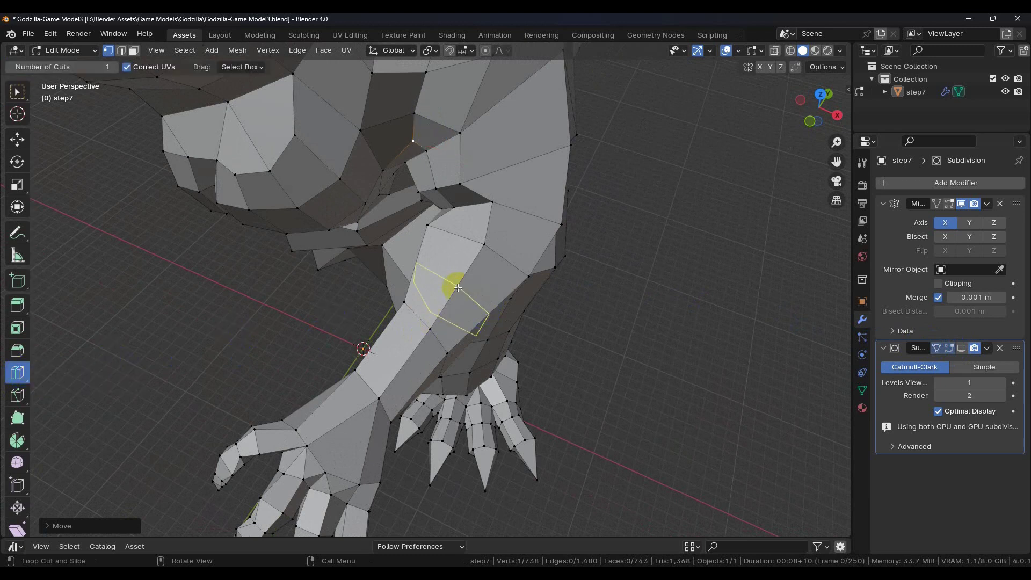
drag(451, 281, 489, 349)
click(412, 361)
right_click(626, 356)
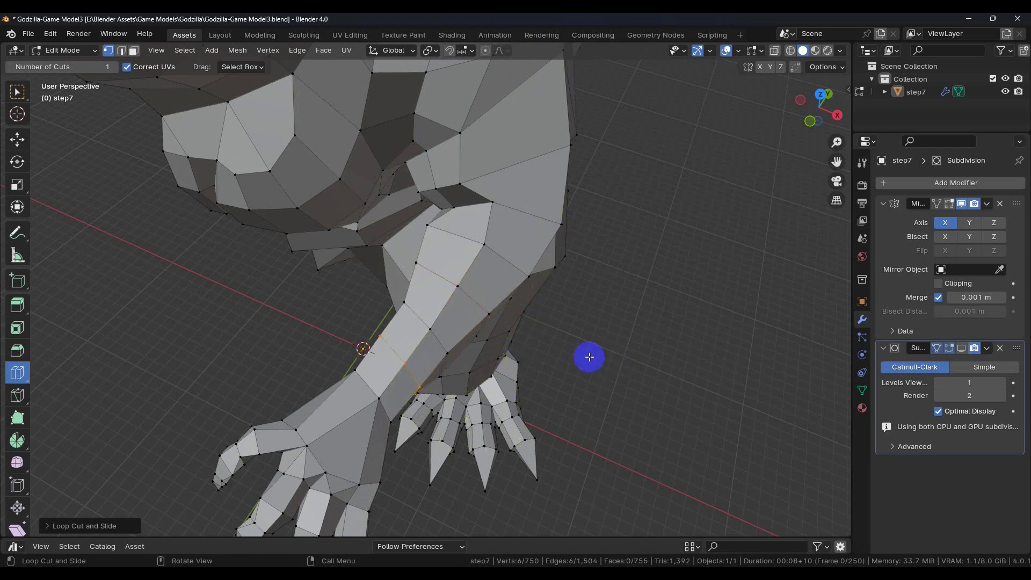
key(ctrl+z)
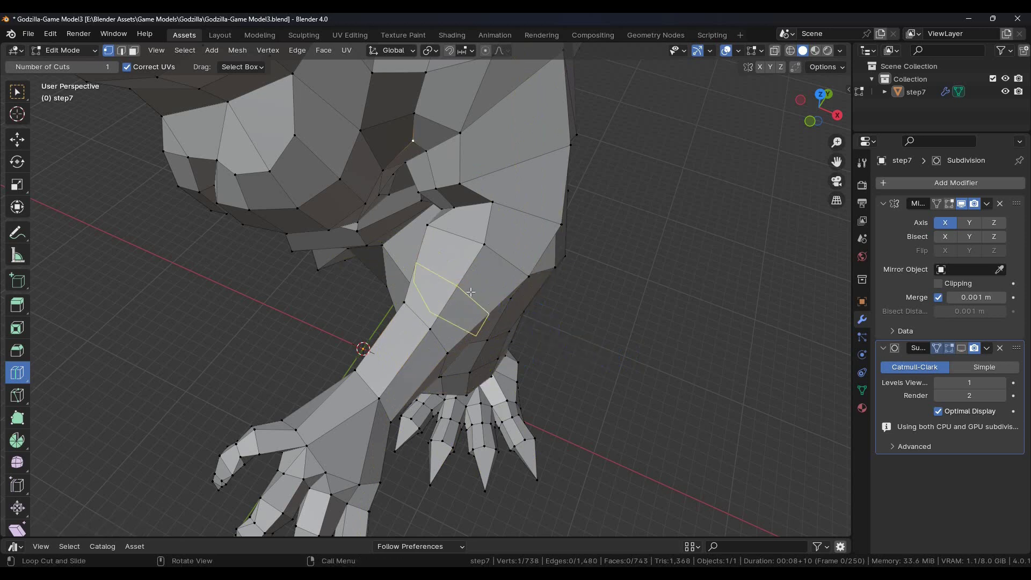
Add two single loop cuts around the forearm, one midway below the elbow and one closer to the wrist.
drag(459, 287, 439, 311)
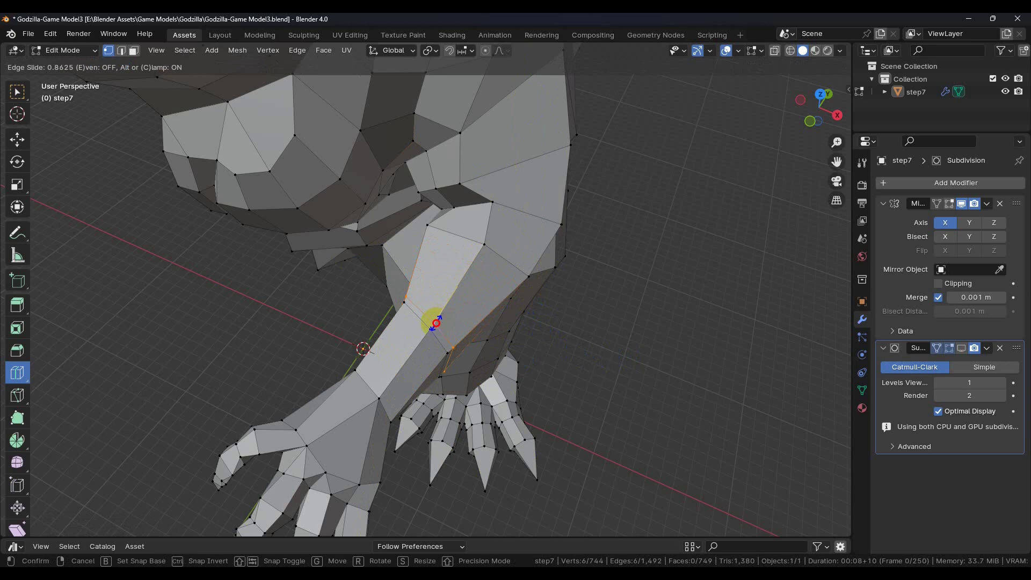
click(461, 288)
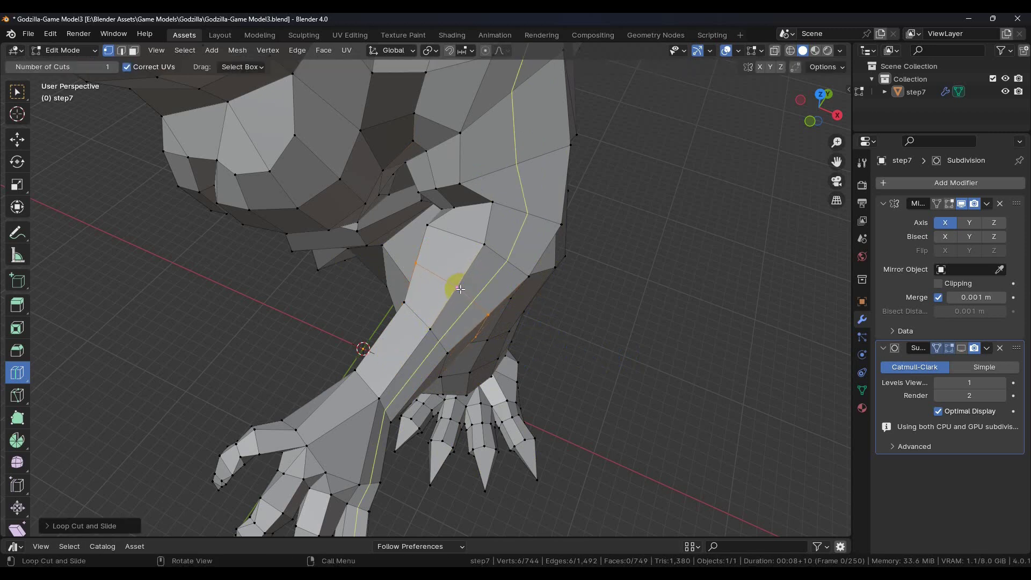
click(408, 359)
right_click(455, 361)
middle_drag(578, 368, 725, 281)
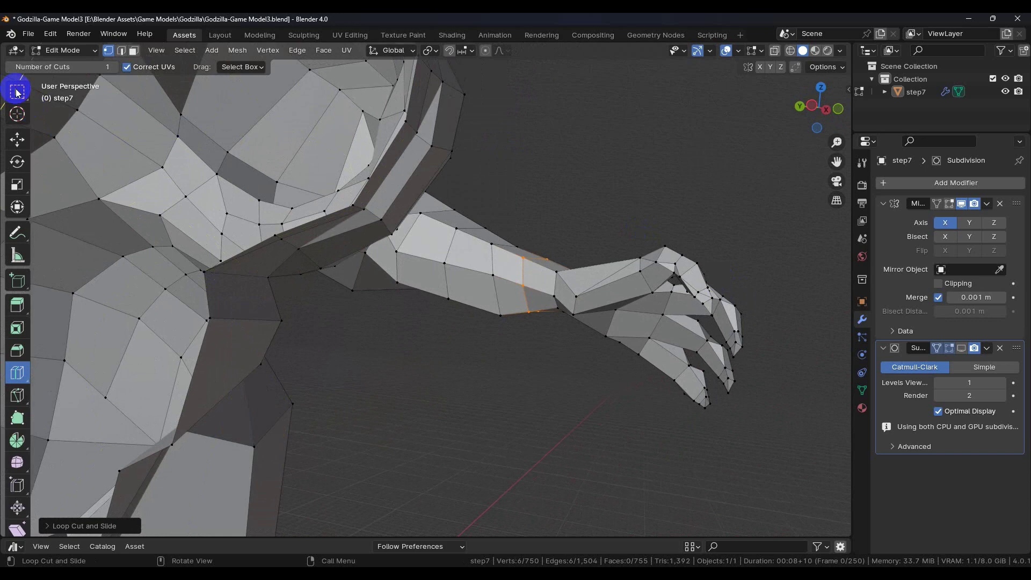
click(16, 93)
Preview the subdivided arm, examine its shoulder, elbow, forearm and hand from several angles, and hide the subdivision again.
middle_drag(527, 344, 430, 344)
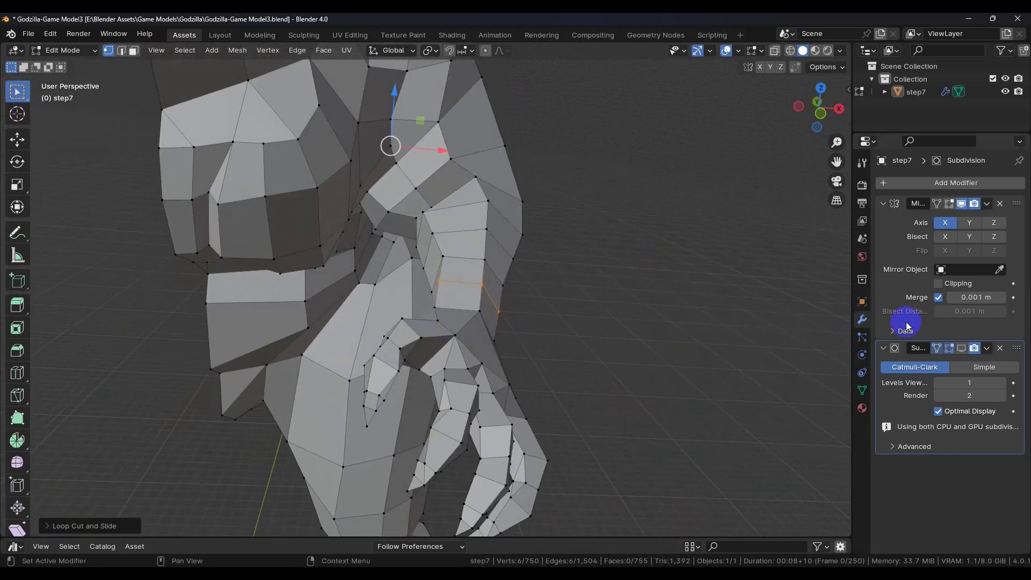
click(973, 350)
middle_drag(658, 317, 549, 215)
middle_drag(253, 344, 522, 147)
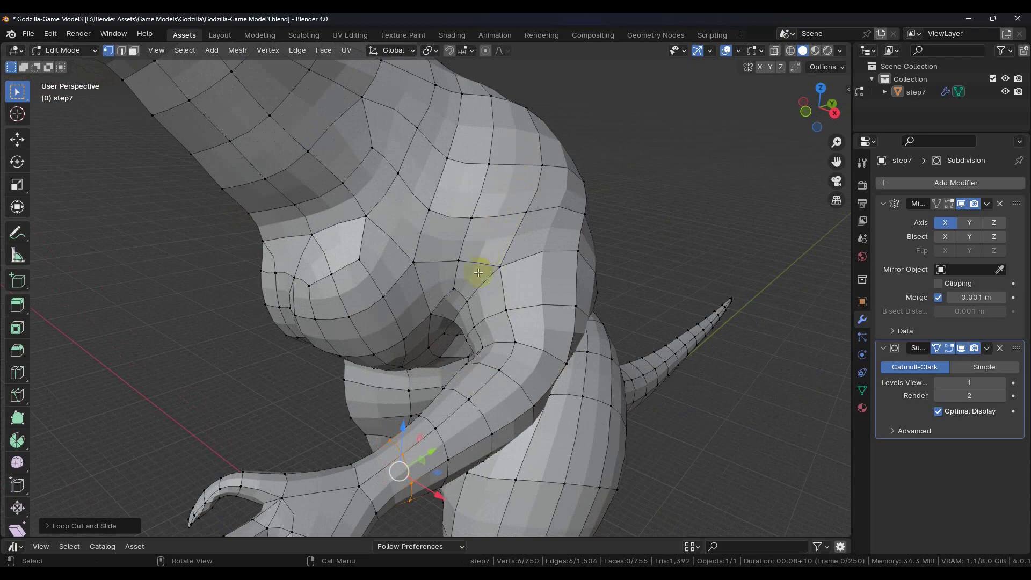
middle_drag(457, 309, 507, 174)
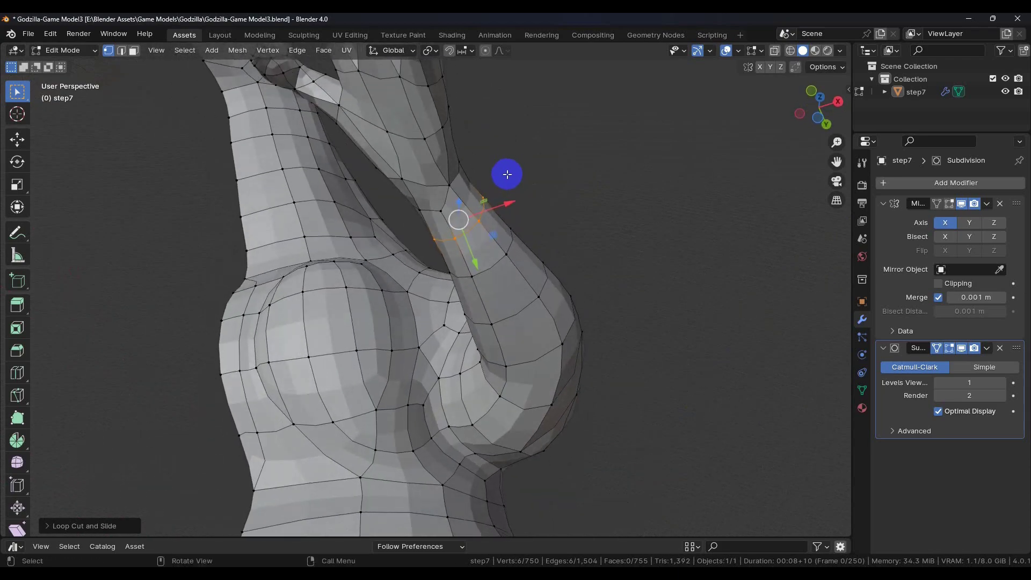
middle_drag(474, 251, 520, 361)
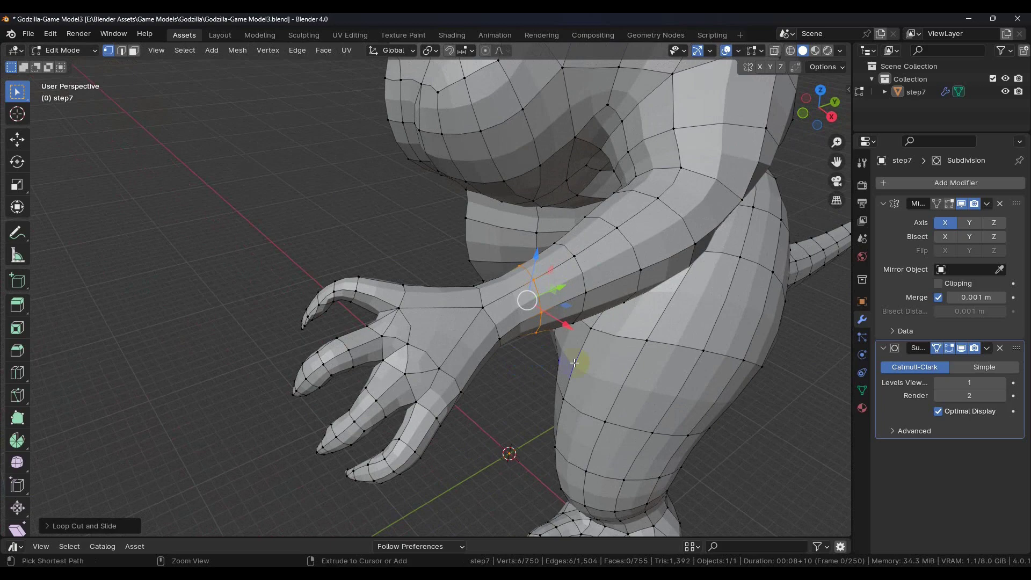
middle_drag(622, 376, 528, 270)
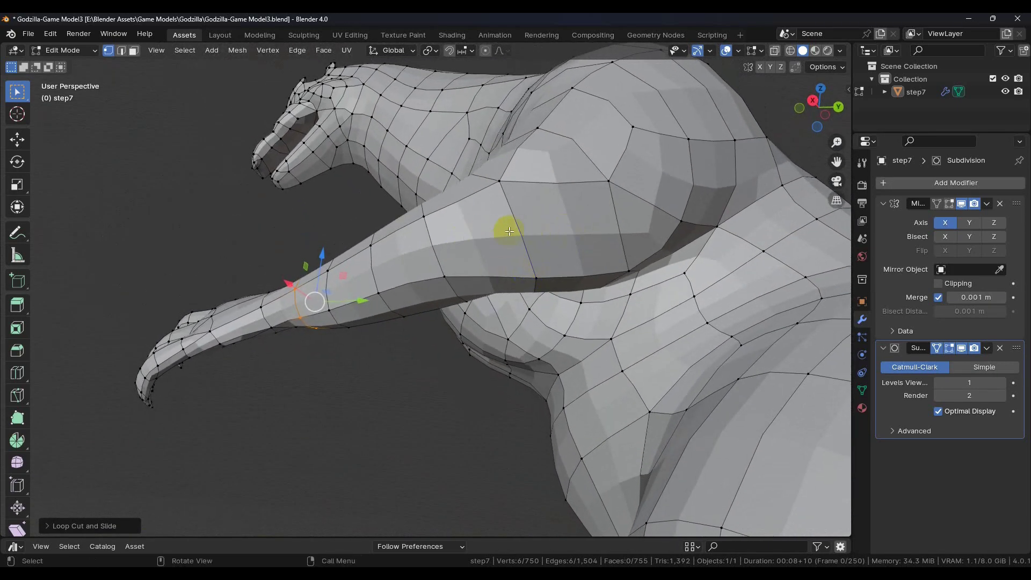
click(962, 348)
Knife-cut a lengthwise edge line along the outer forearm, from the elbow to the wrist.
middle_drag(686, 260, 623, 213)
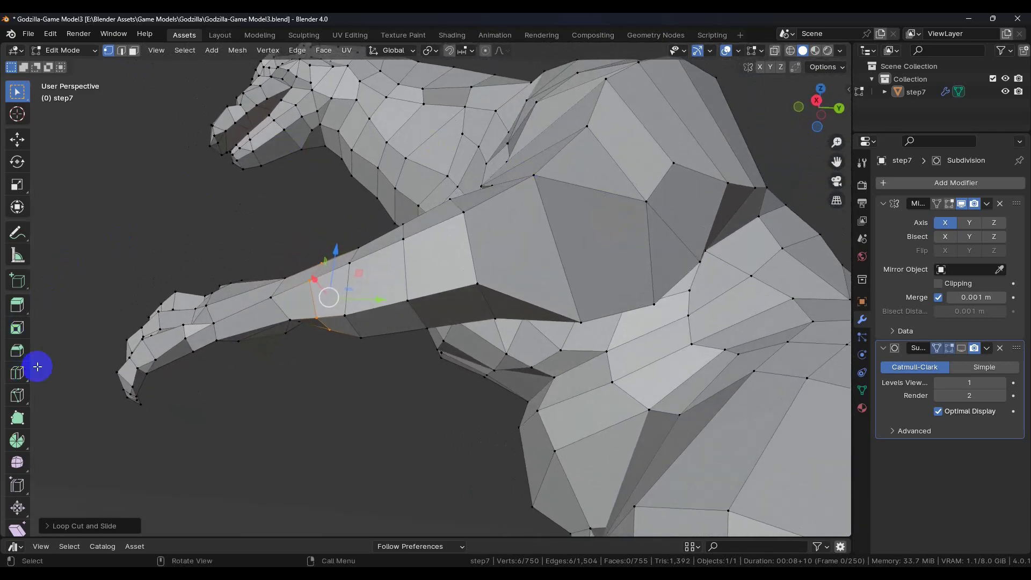
click(17, 395)
click(651, 256)
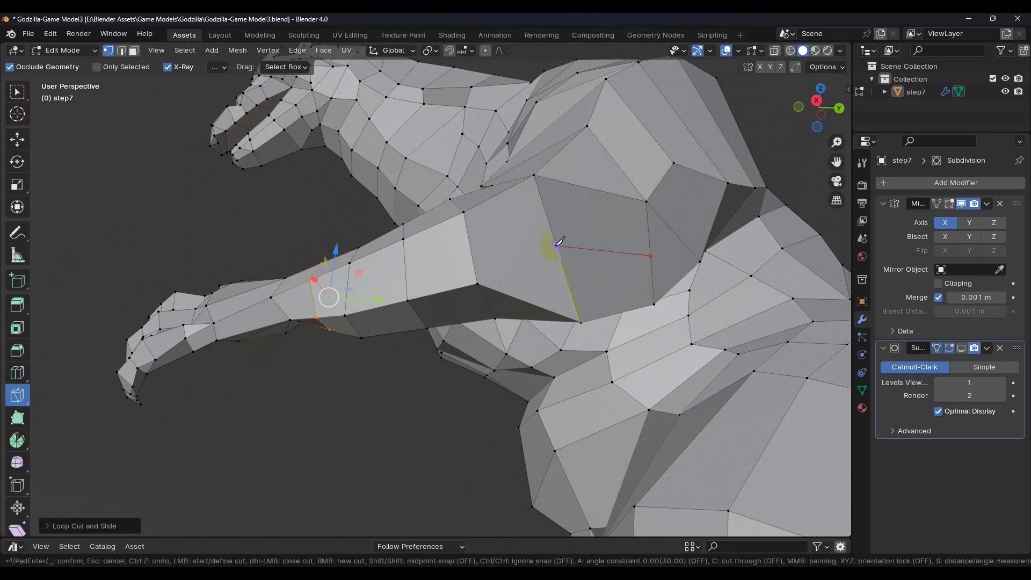
middle_drag(408, 265, 429, 266)
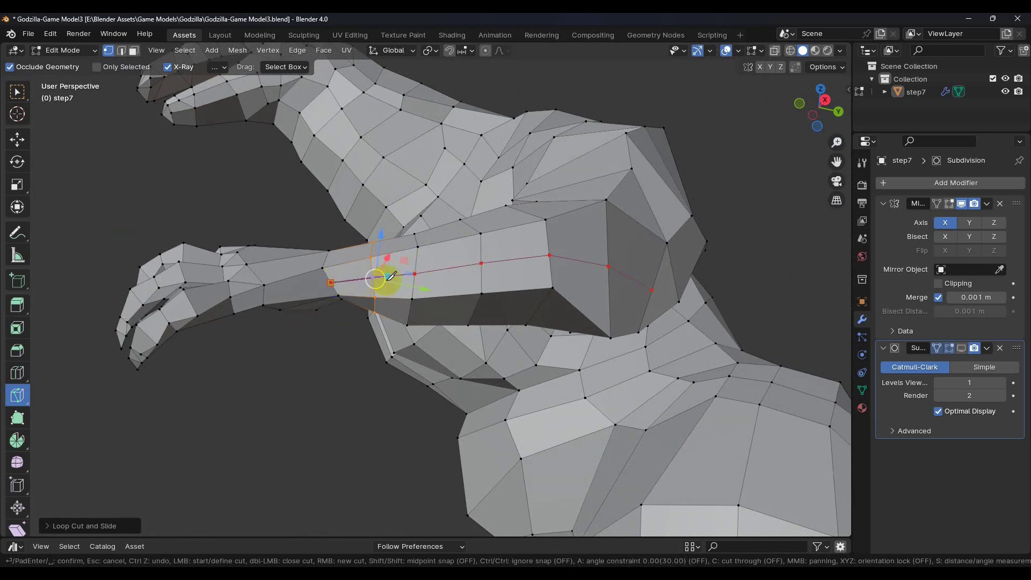
key(Return)
middle_drag(432, 301, 279, 283)
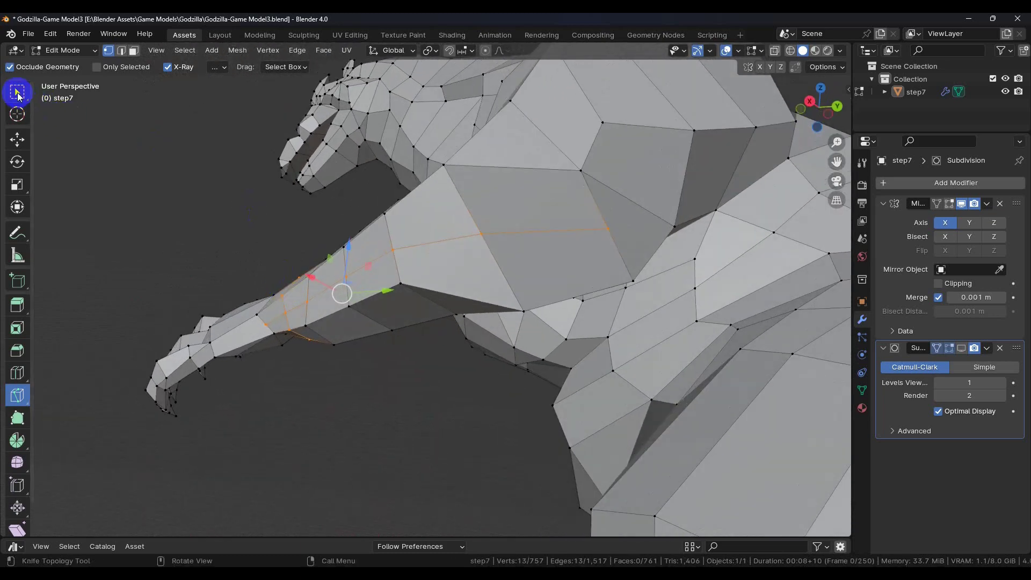
key(w)
shift+middle_drag(473, 267, 437, 283)
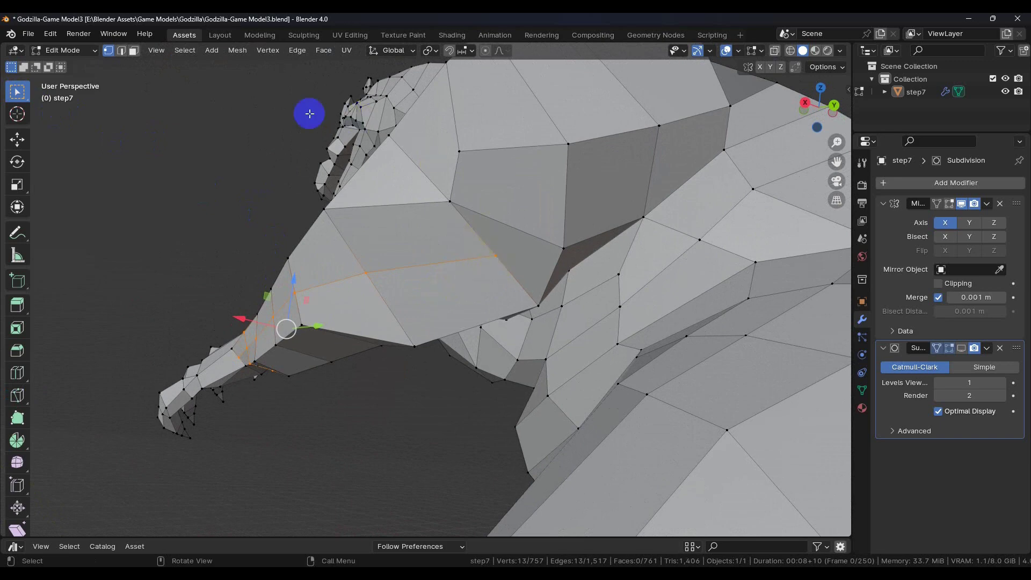
Switch to the Sculpting workspace and adjust the arm's shape with the Grab brush.
click(308, 38)
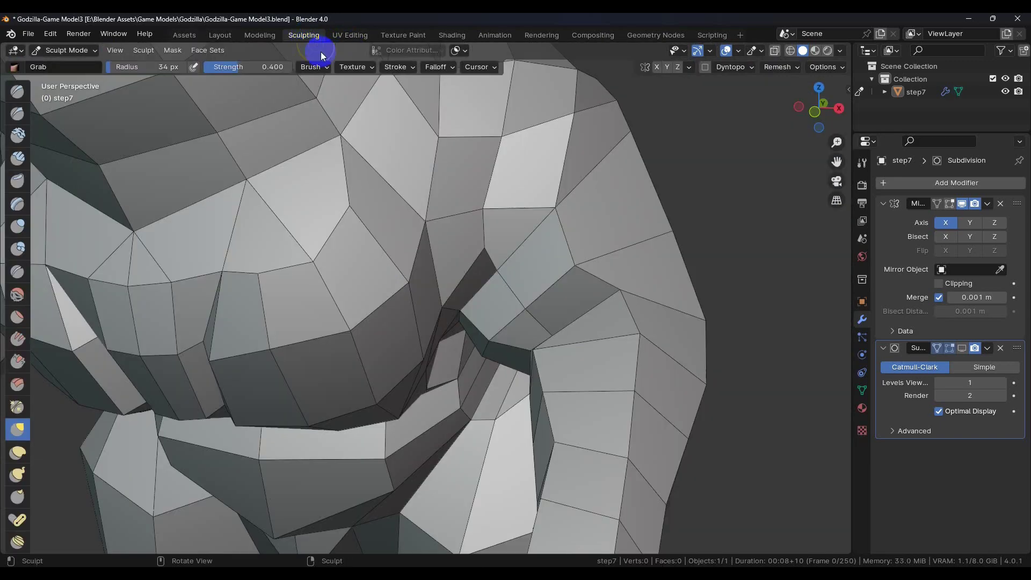
middle_drag(498, 267, 458, 263)
mouse_move(521, 306)
middle_down()
mouse_move(511, 237)
mouse_move(417, 320)
mouse_move(454, 207)
mouse_move(458, 256)
mouse_move(428, 185)
mouse_move(421, 212)
mouse_move(371, 205)
mouse_move(433, 224)
mouse_move(421, 245)
middle_up()
drag(419, 234, 416, 245)
drag(393, 328, 381, 450)
scroll(422, 327, down, 4)
Reshape the forearm and the underside near the elbow with the Grab brush, working from the side and front.
mouse_move(421, 326)
middle_down()
mouse_move(502, 242)
mouse_move(522, 128)
middle_up()
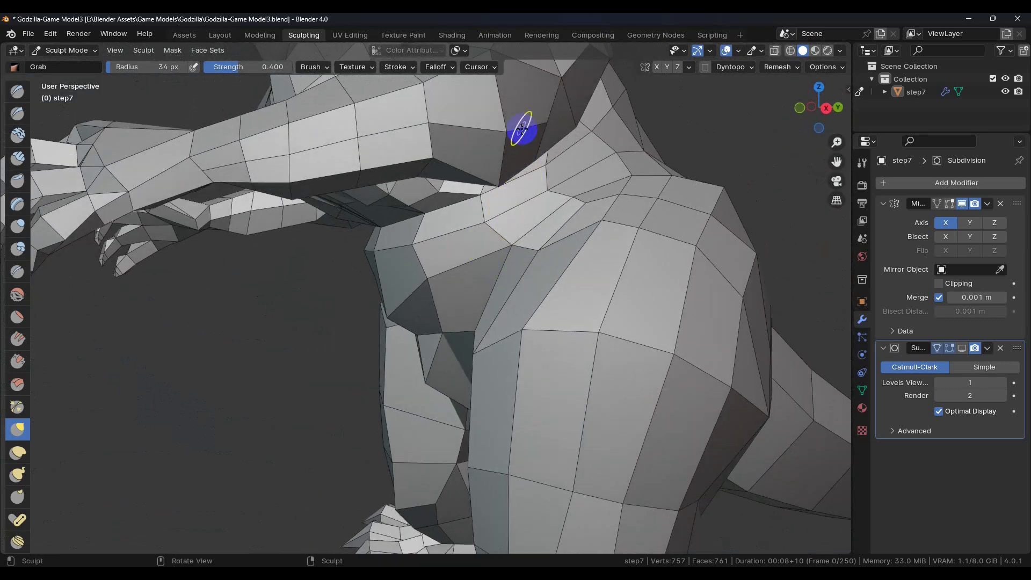
middle_drag(509, 86, 569, 134)
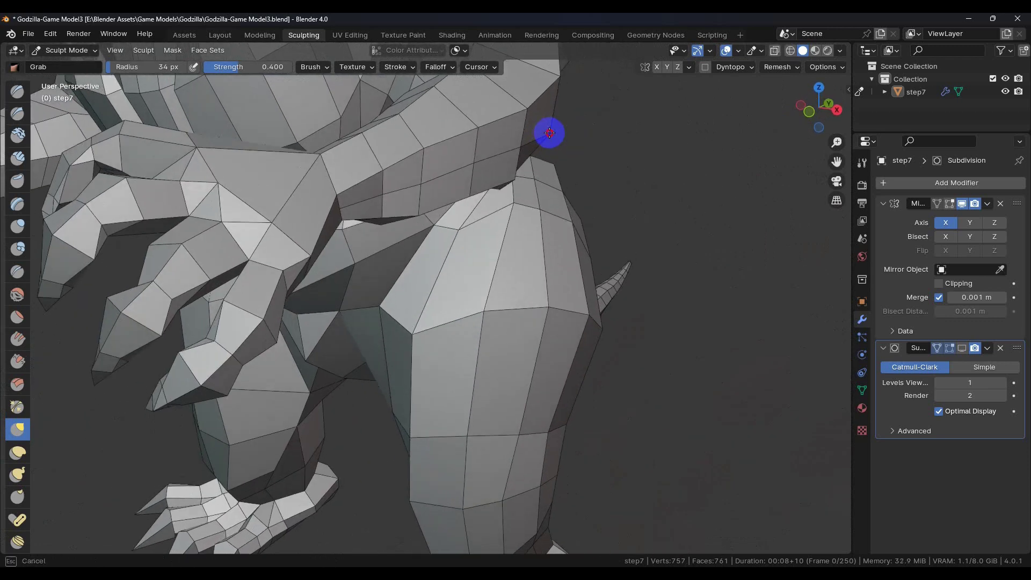
mouse_move(533, 154)
middle_down()
mouse_move(559, 156)
mouse_move(535, 146)
middle_up()
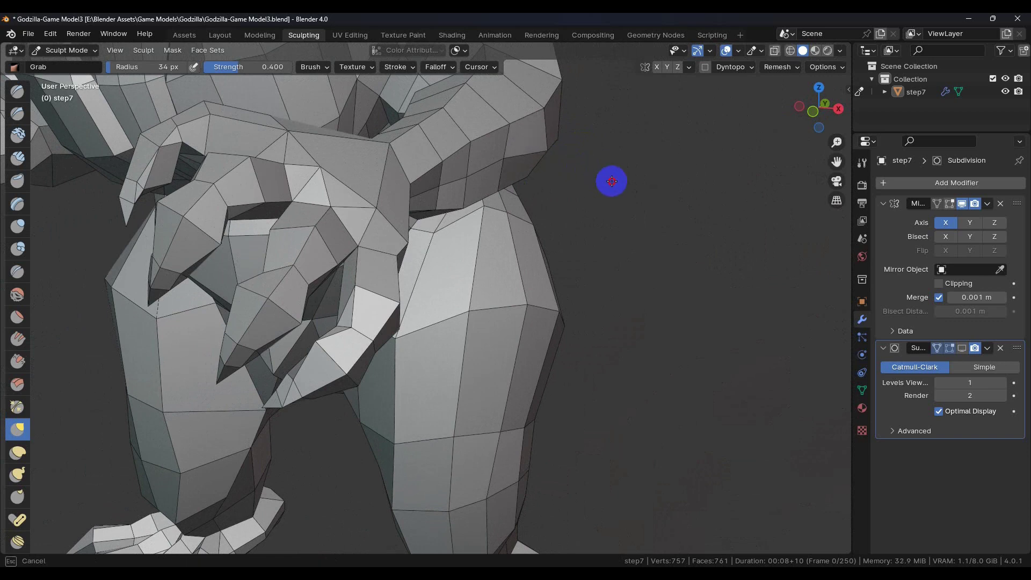
drag(507, 159, 518, 177)
middle_drag(511, 204, 397, 136)
drag(379, 102, 381, 102)
middle_drag(452, 115, 286, 176)
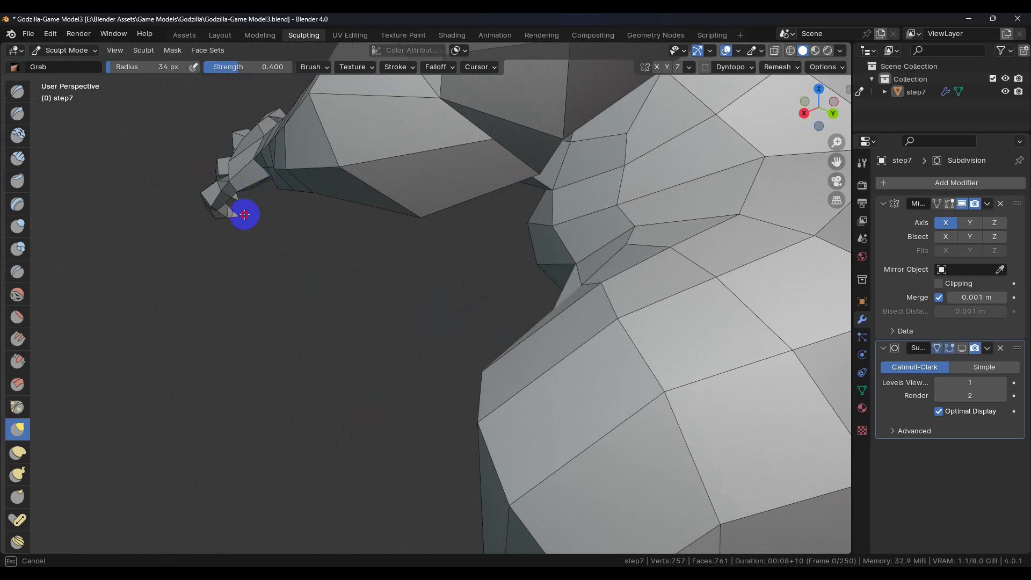
Refine the contours of the elbow and upper arm with the Grab brush, working from the side, front, underside and rear.
mouse_move(240, 222)
middle_down()
mouse_move(403, 177)
mouse_move(290, 212)
mouse_move(256, 209)
mouse_move(244, 179)
middle_up()
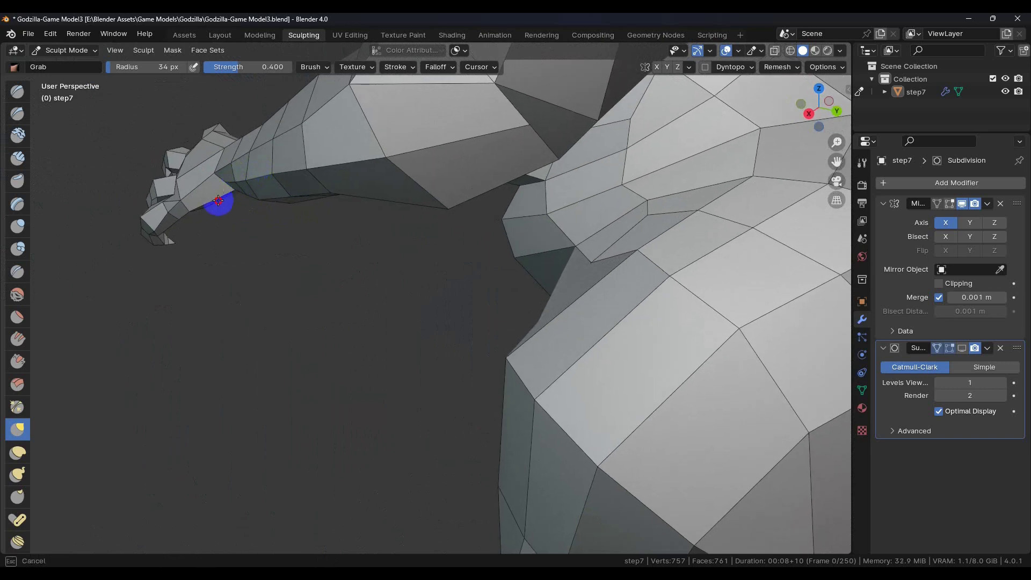
mouse_move(201, 209)
middle_down()
mouse_move(272, 228)
mouse_move(311, 258)
mouse_move(381, 253)
mouse_move(428, 171)
mouse_move(367, 166)
mouse_move(430, 110)
middle_up()
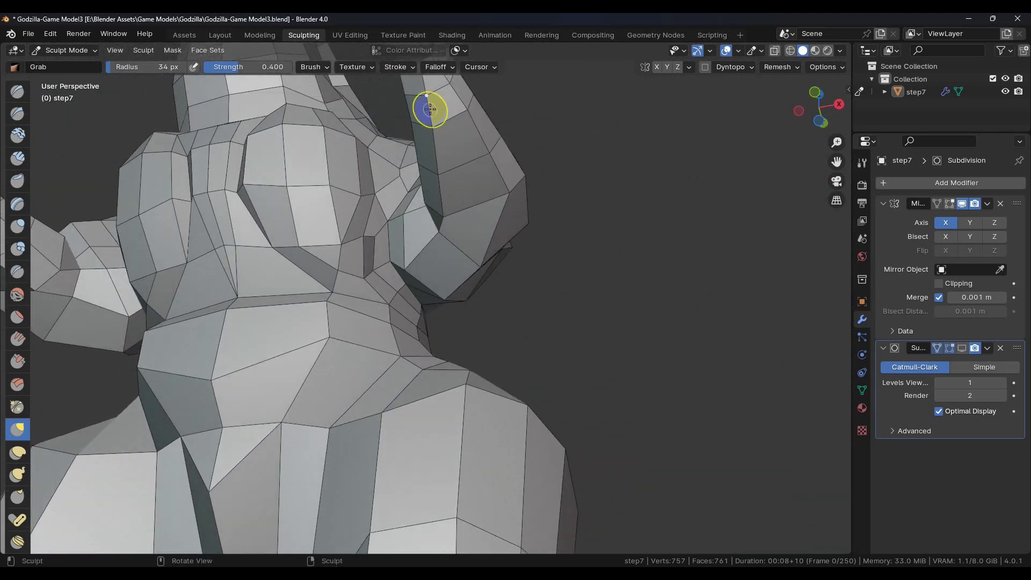
mouse_move(458, 260)
middle_down()
mouse_move(456, 207)
mouse_move(473, 221)
mouse_move(448, 305)
mouse_move(454, 253)
mouse_move(476, 212)
mouse_move(517, 279)
mouse_move(510, 263)
middle_up()
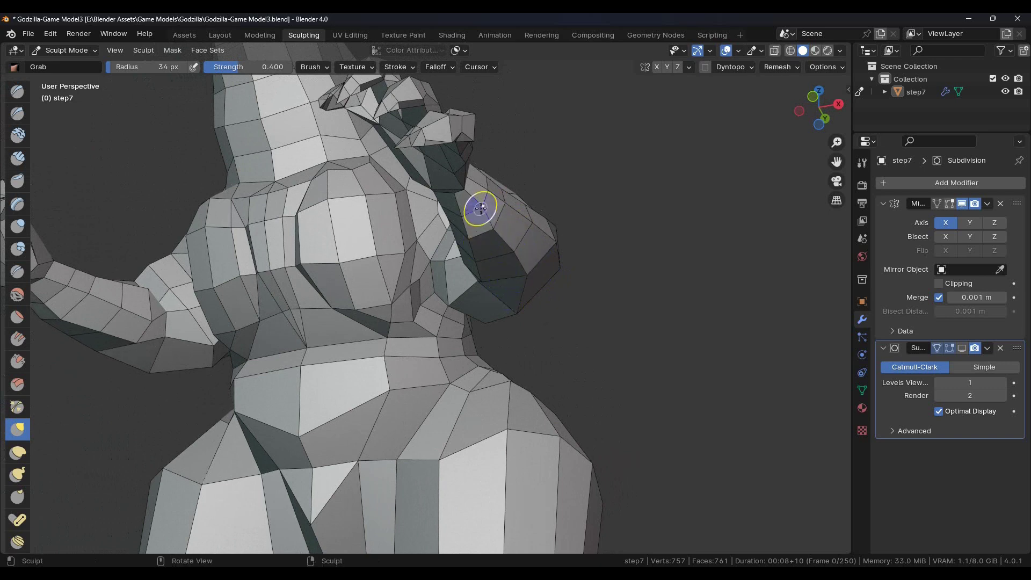
middle_drag(523, 301, 548, 319)
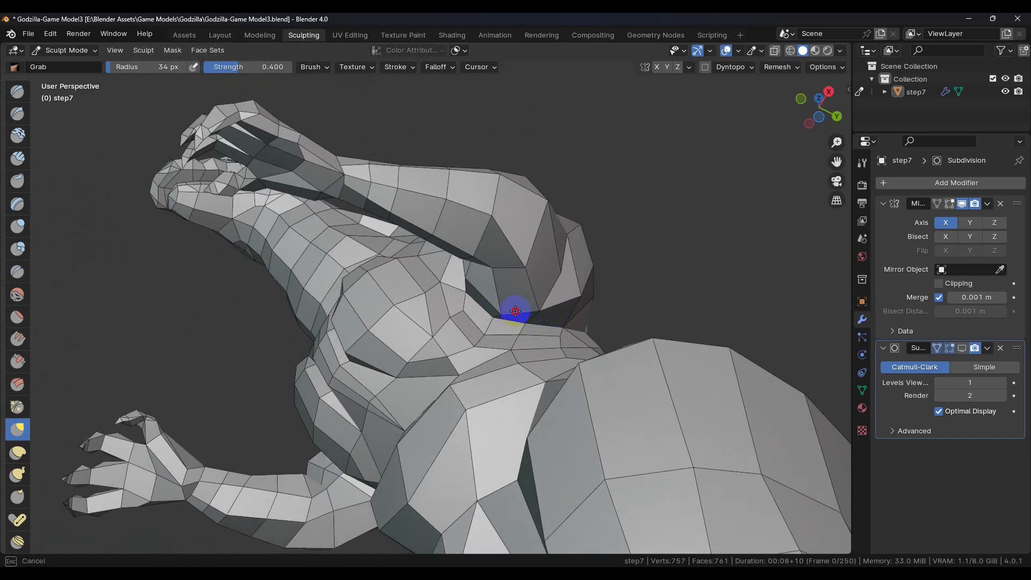
middle_drag(516, 312, 445, 247)
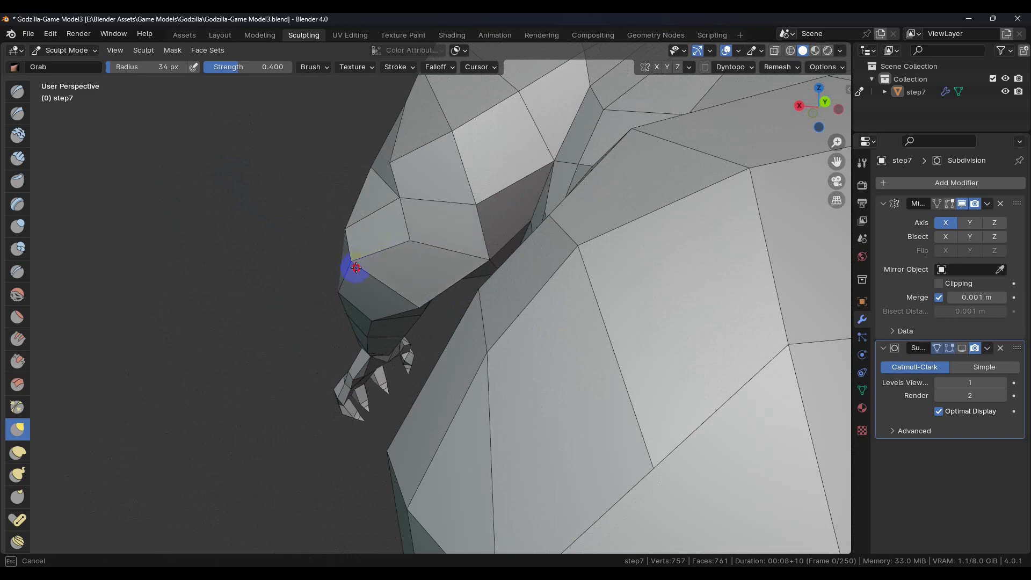
middle_drag(359, 268, 452, 218)
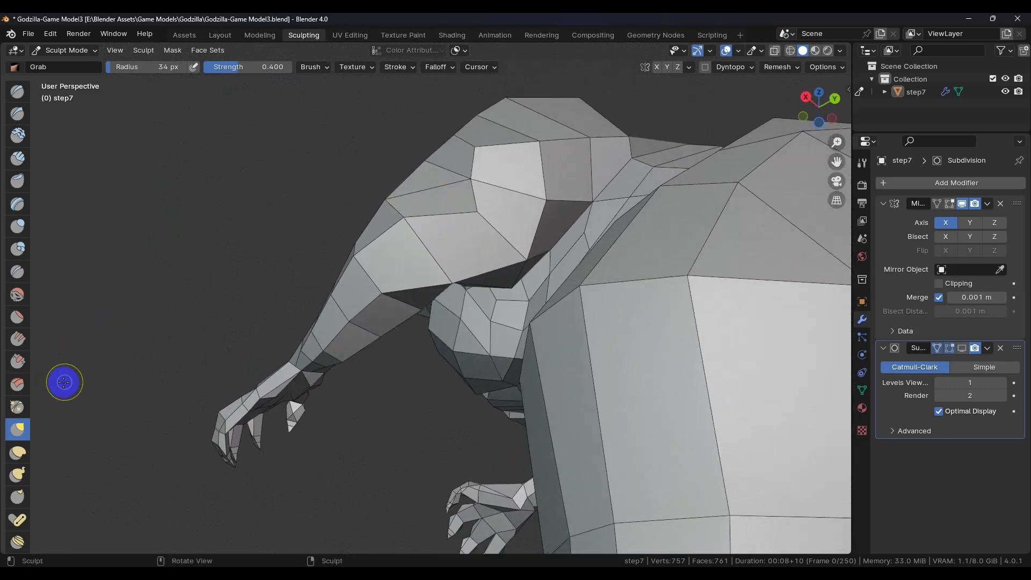
Switch to the Assets workspace and knife-cut an edge between two existing vertices on the back of the elbow.
click(184, 35)
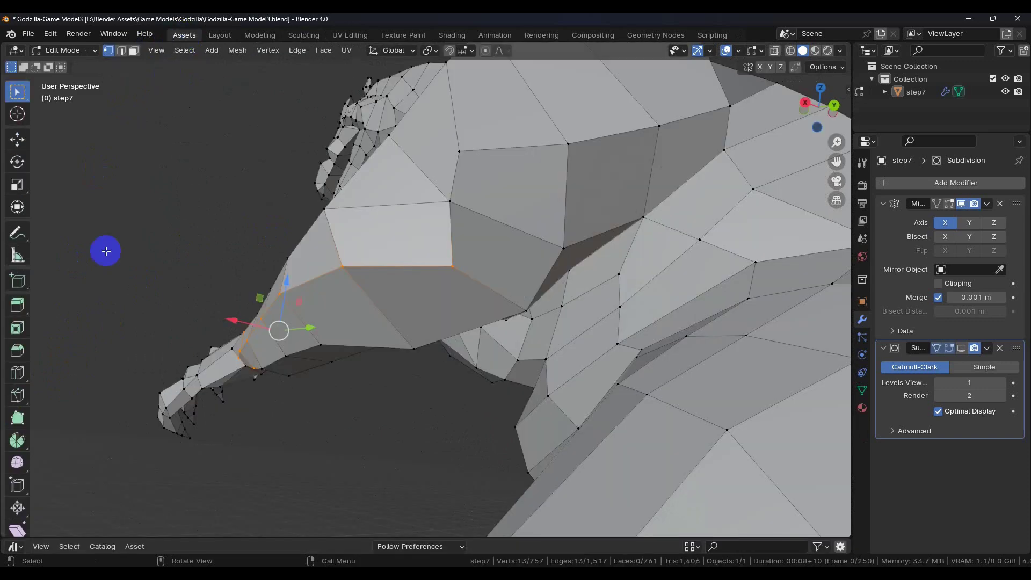
click(18, 396)
middle_drag(444, 278, 427, 185)
click(408, 197)
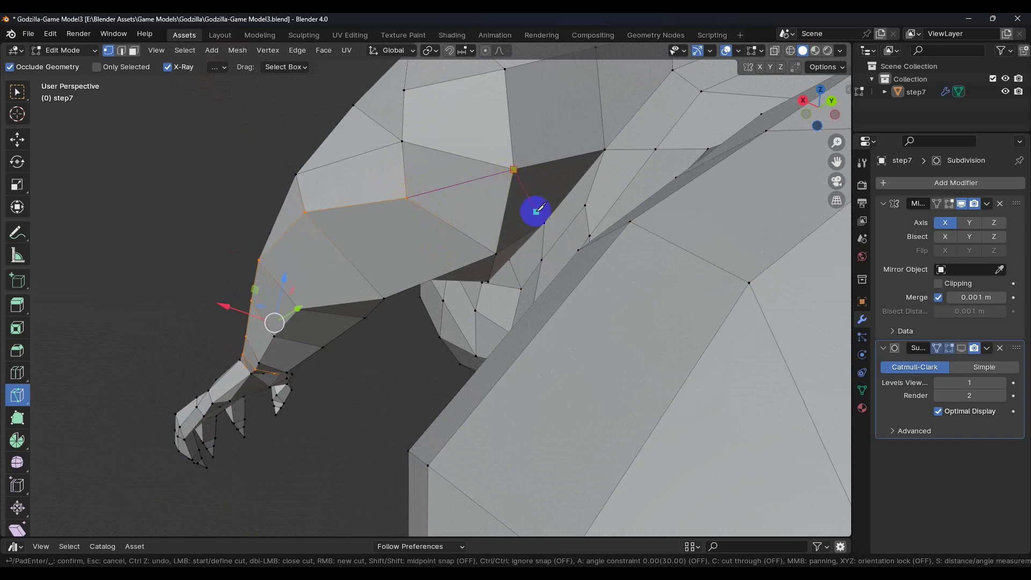
key(Return)
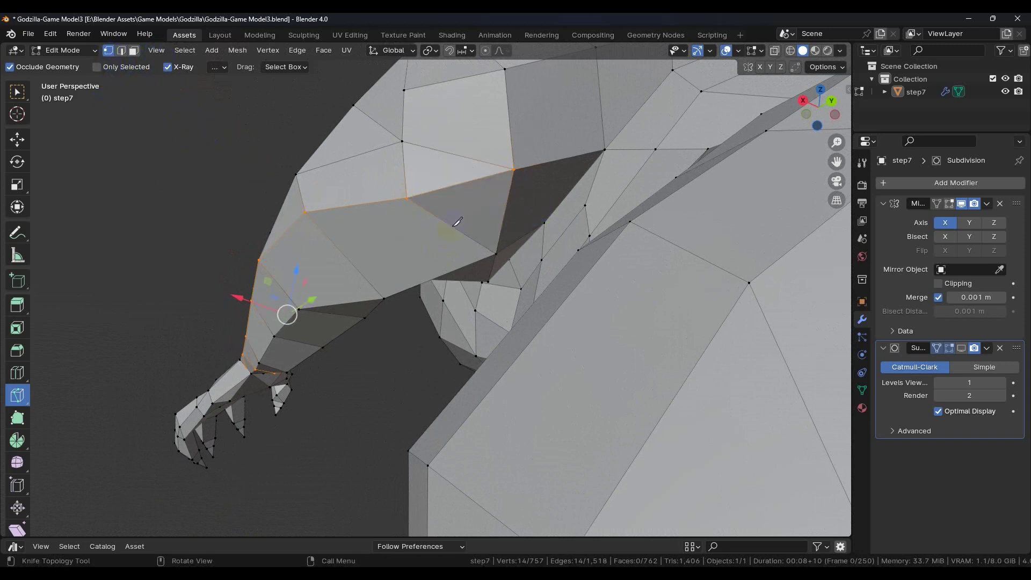
Select the two vertices at the ends of the new elbow cut and merge them at center.
click(18, 93)
click(408, 199)
shift+click(513, 169)
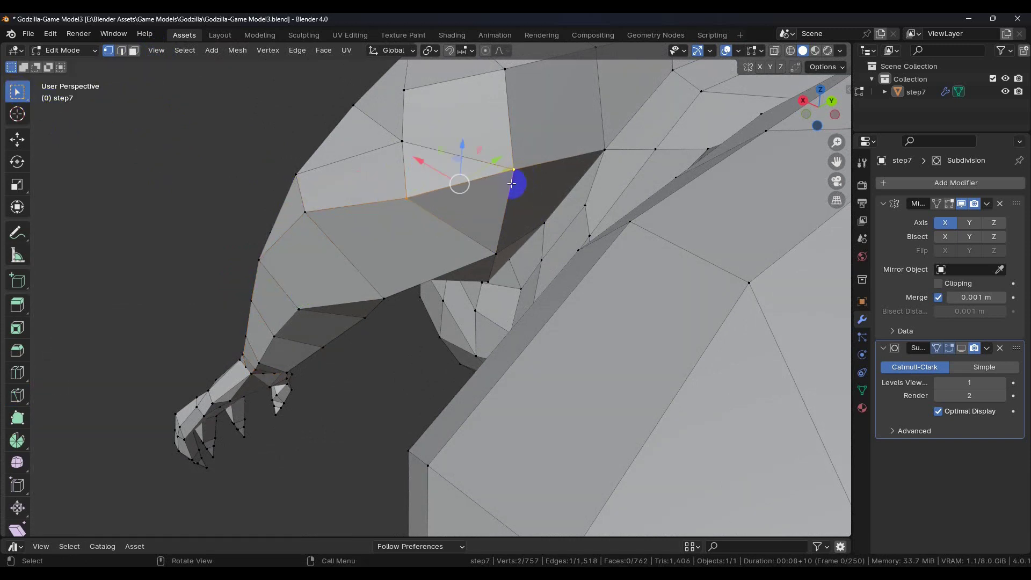
right_click(510, 184)
mouse_move(478, 414)
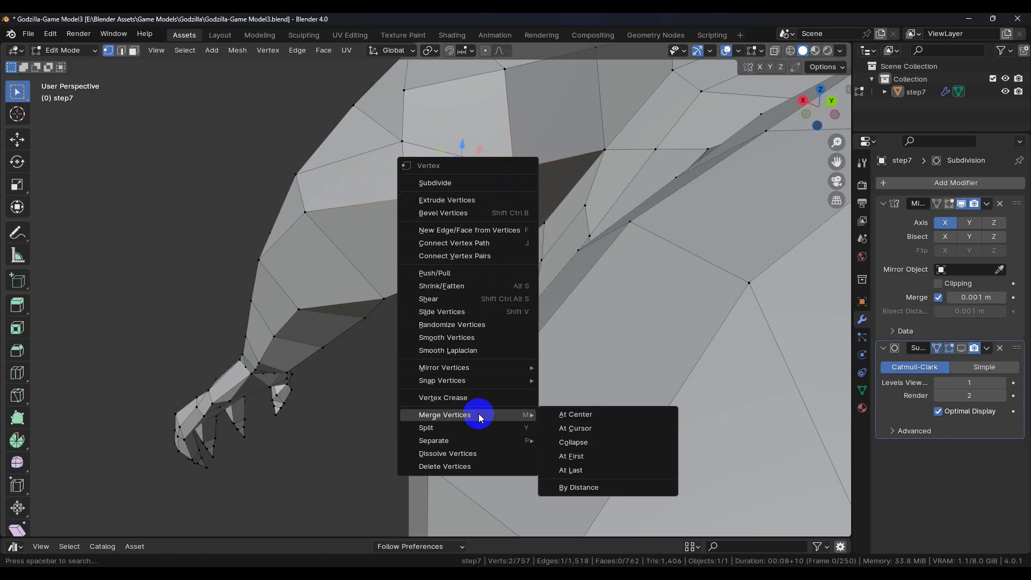
click(565, 416)
Reposition the merged vertex at the back of the elbow to smooth the joint's shape.
middle_drag(481, 282, 499, 314)
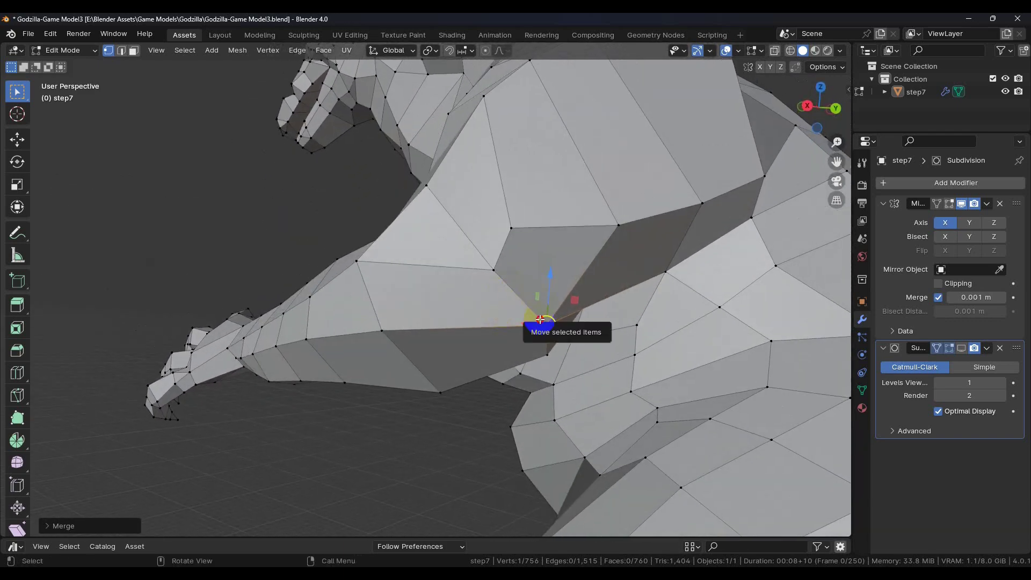
drag(540, 319, 525, 305)
middle_drag(525, 305, 548, 352)
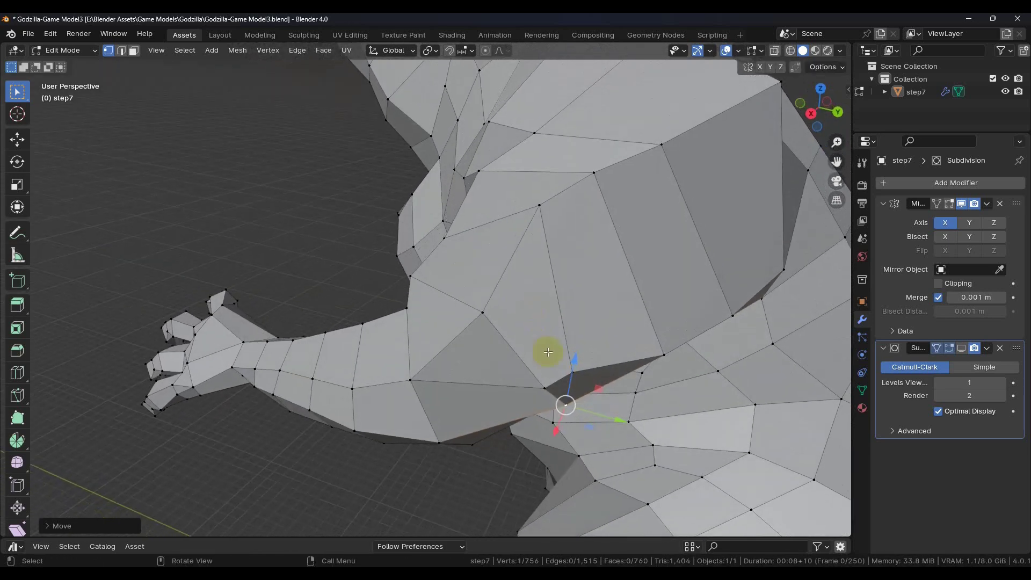
drag(559, 391, 571, 401)
middle_drag(559, 389, 516, 279)
middle_drag(644, 183, 493, 287)
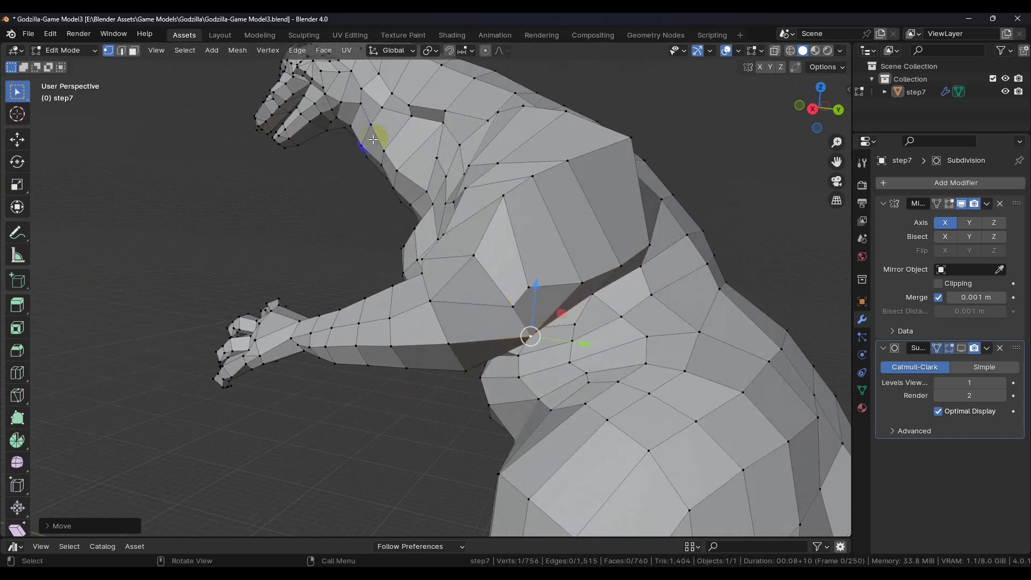
Knife-cut an edge line from just above the elbow across the upper arm and shoulder to the back.
click(17, 395)
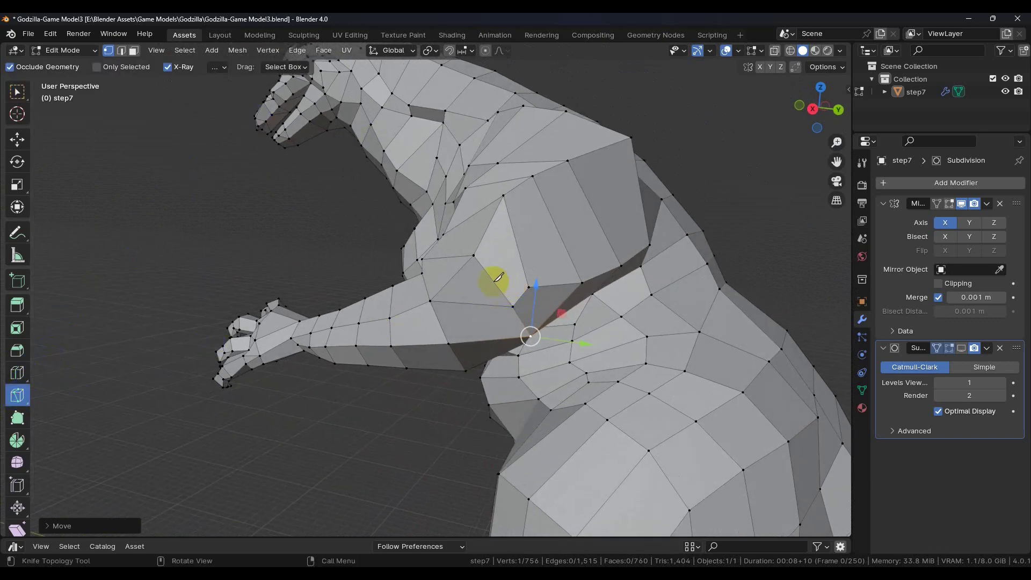
click(492, 280)
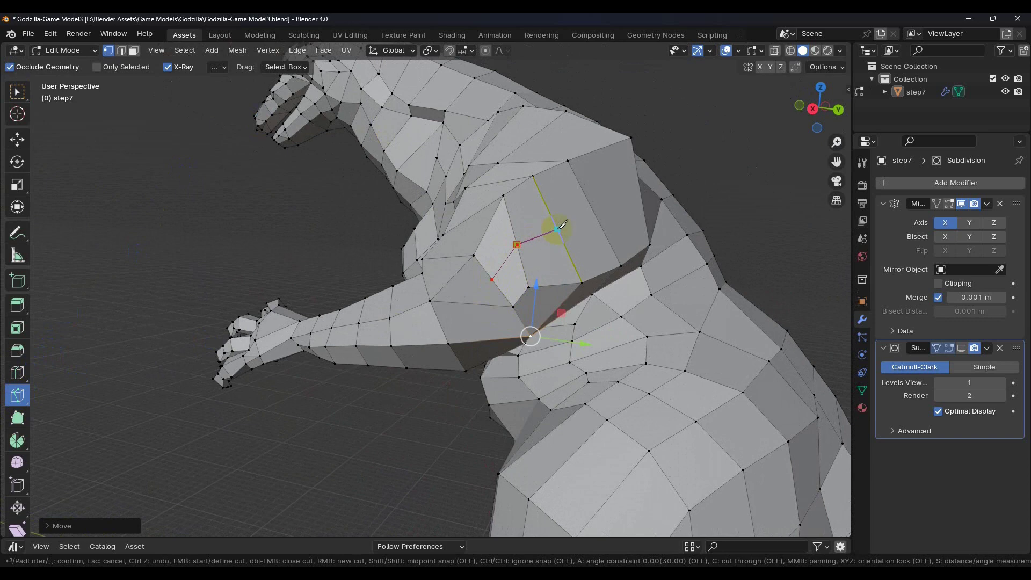
mouse_move(596, 209)
middle_down()
mouse_move(562, 219)
mouse_move(587, 208)
middle_up()
click(644, 191)
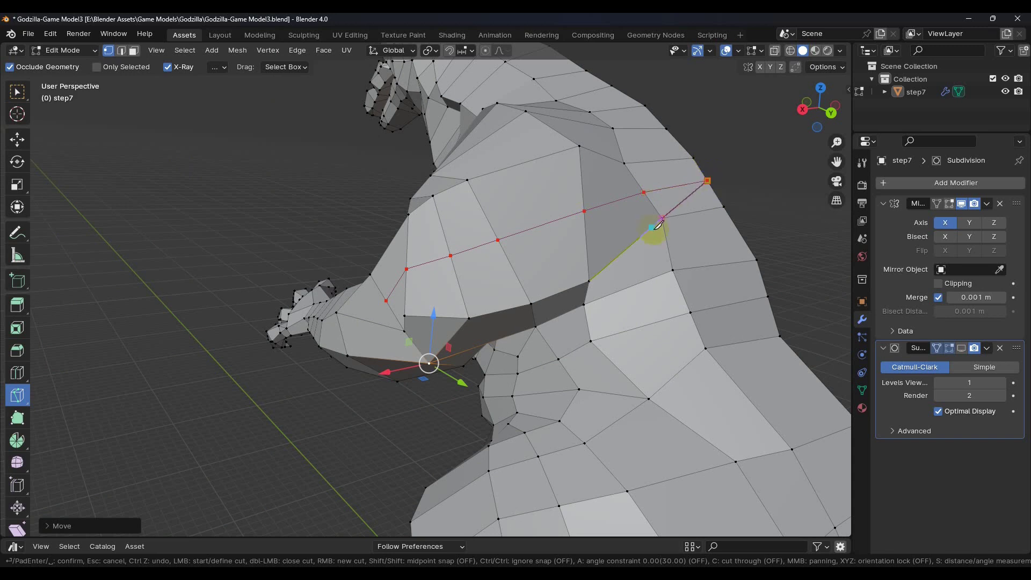
key(Return)
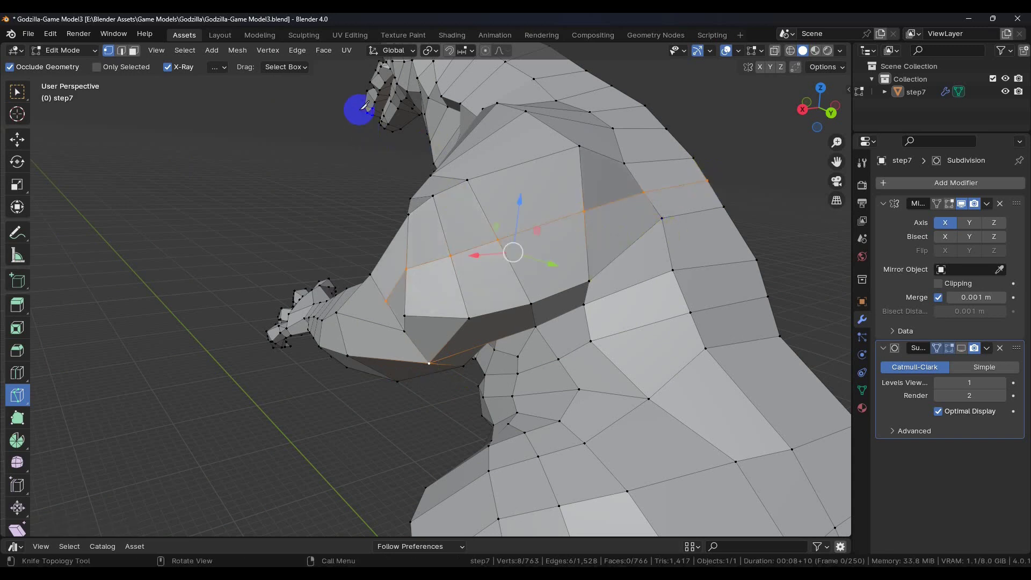
Switch to the Sculpting workspace and round out the upper arm and shoulder along the new cut with the Grab brush.
click(306, 35)
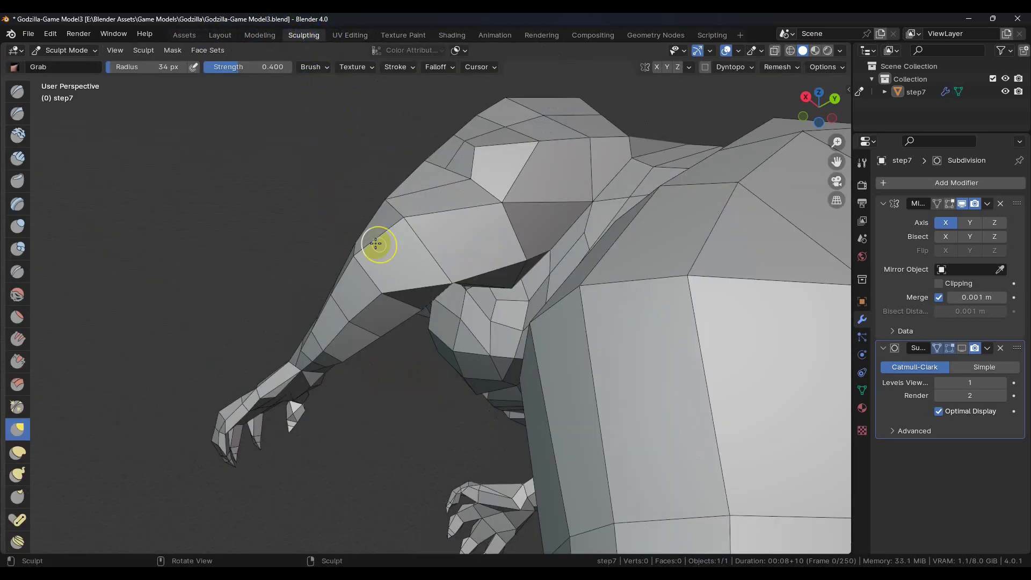
mouse_move(578, 225)
middle_down()
mouse_move(594, 253)
mouse_move(525, 306)
mouse_move(559, 315)
mouse_move(537, 306)
mouse_move(515, 323)
mouse_move(537, 320)
mouse_move(553, 353)
mouse_move(568, 306)
middle_up()
middle_drag(650, 213, 612, 240)
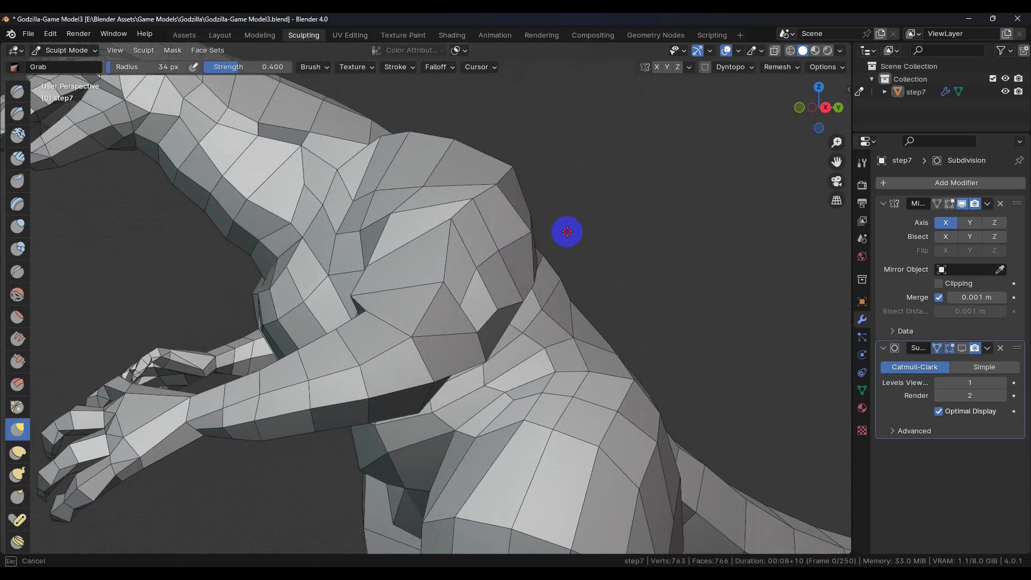
mouse_move(603, 273)
middle_down()
mouse_move(553, 281)
mouse_move(482, 271)
middle_up()
mouse_move(545, 299)
middle_down()
mouse_move(361, 369)
mouse_move(412, 313)
mouse_move(426, 370)
mouse_move(421, 353)
mouse_move(491, 263)
mouse_move(458, 214)
mouse_move(466, 208)
mouse_move(442, 195)
mouse_move(408, 201)
mouse_move(440, 184)
mouse_move(489, 207)
mouse_move(493, 166)
mouse_move(408, 179)
mouse_move(467, 209)
mouse_move(444, 195)
mouse_move(449, 182)
mouse_move(423, 200)
mouse_move(445, 276)
middle_up()
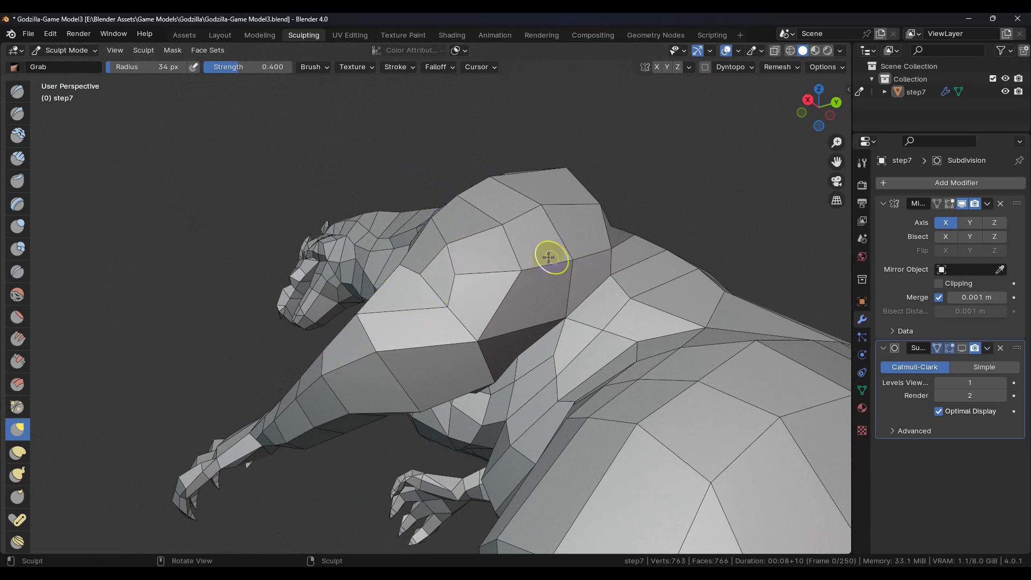
Adjust the shape of the wrist, forearm, elbow and upper arm with the Grab brush.
middle_drag(358, 395, 450, 318)
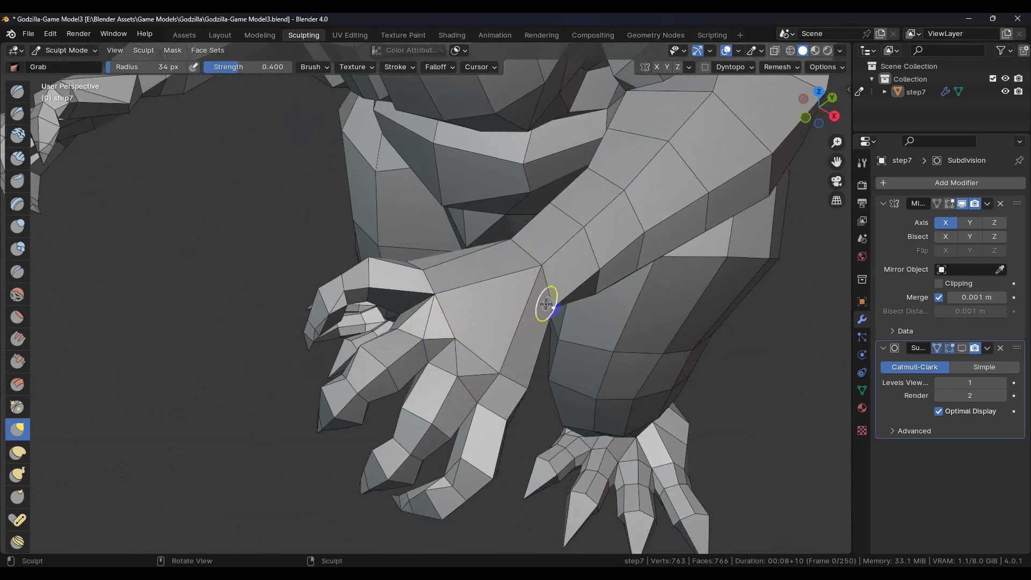
middle_drag(722, 189, 502, 313)
scroll(503, 312, down, 2)
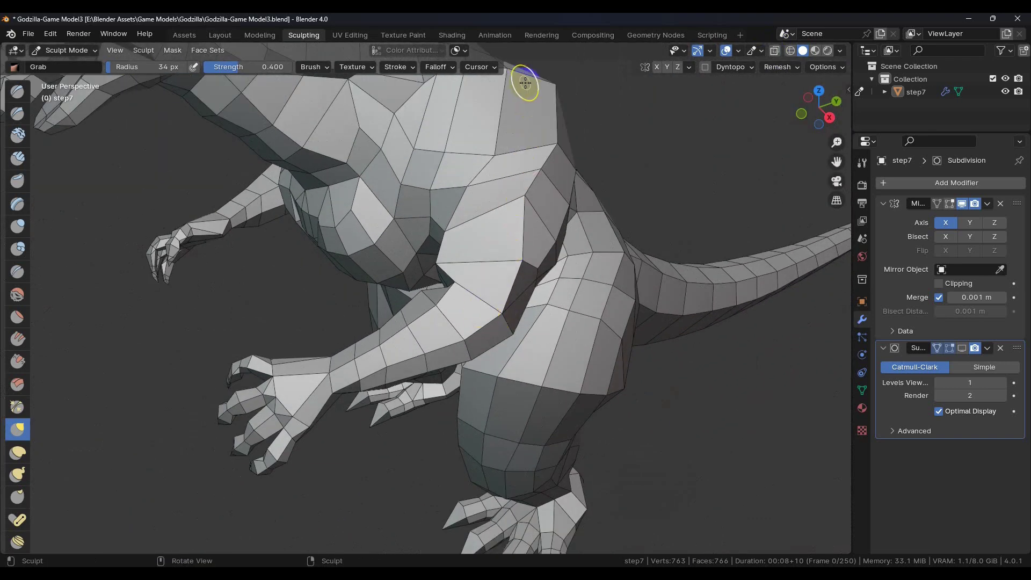
middle_drag(522, 137, 413, 205)
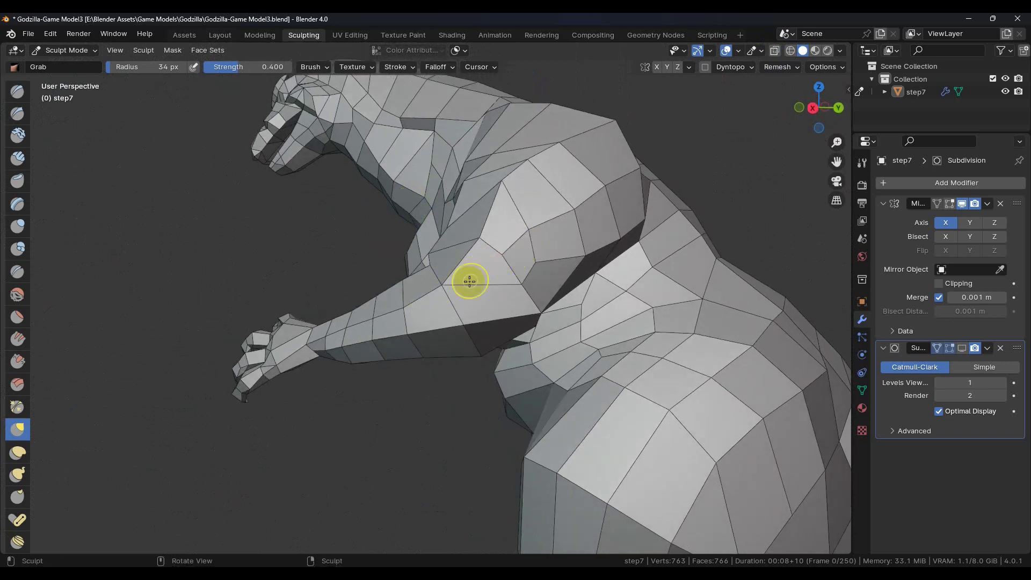
middle_drag(456, 298, 483, 328)
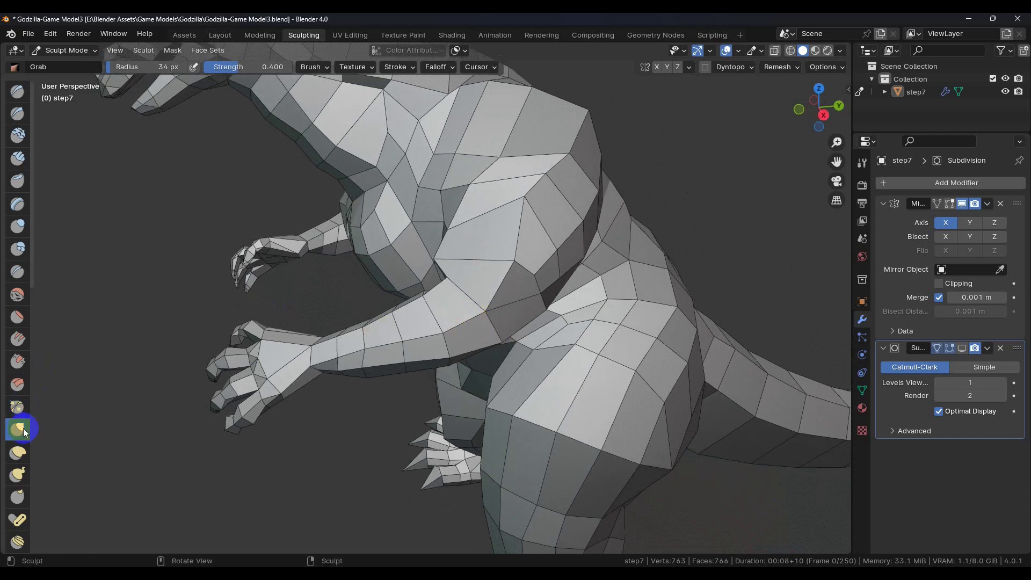
Return to the Assets workspace and activate the Knife tool for editing the arm's mesh.
click(181, 36)
click(17, 396)
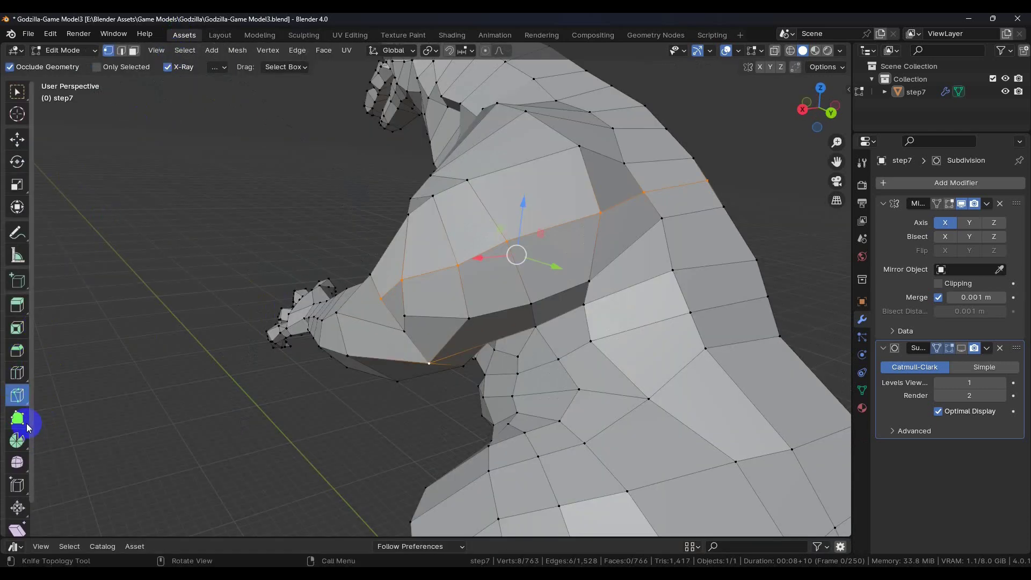
middle_drag(585, 220, 722, 196)
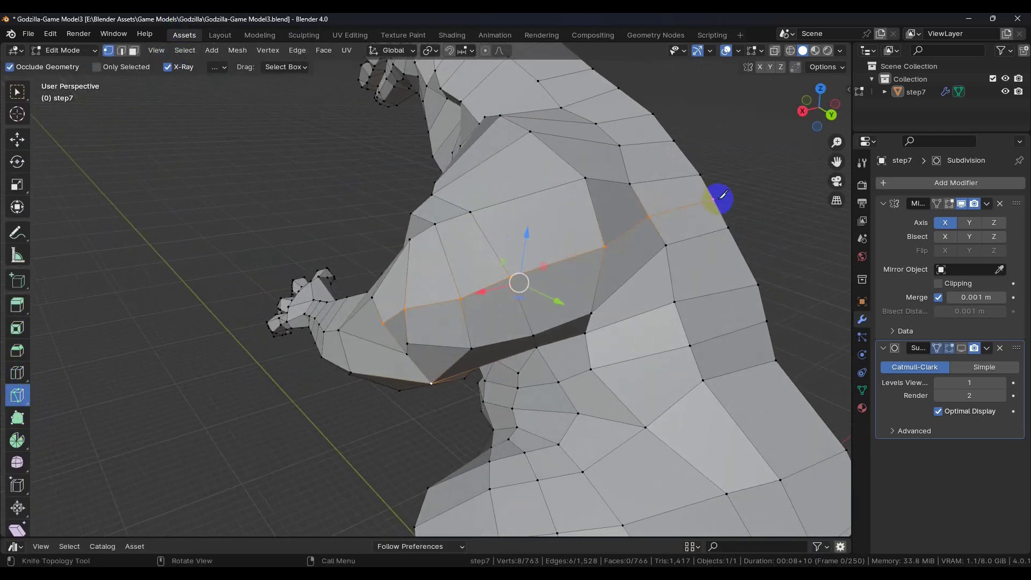
middle_drag(478, 268, 338, 221)
click(285, 204)
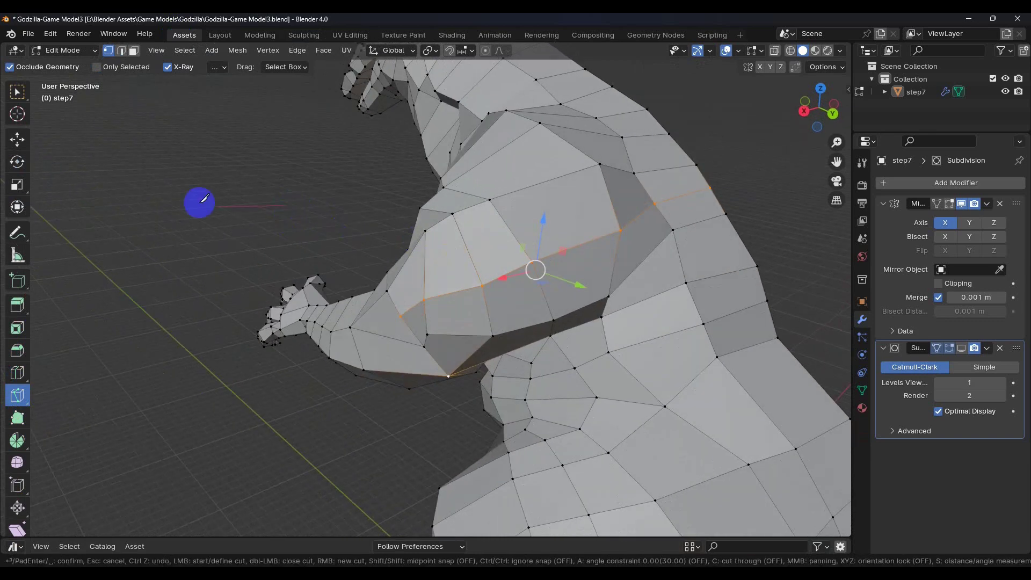
key(Escape)
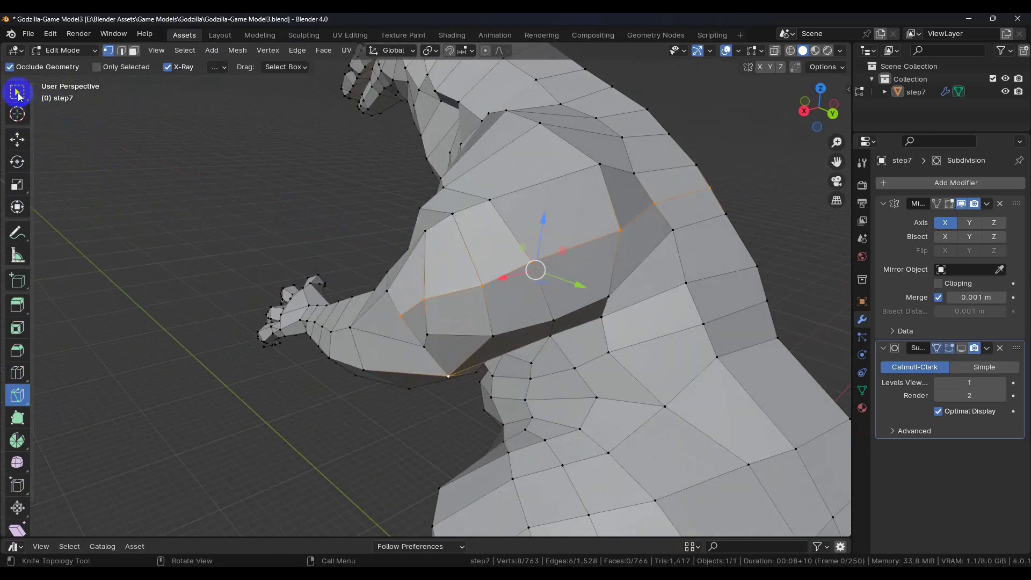
click(17, 93)
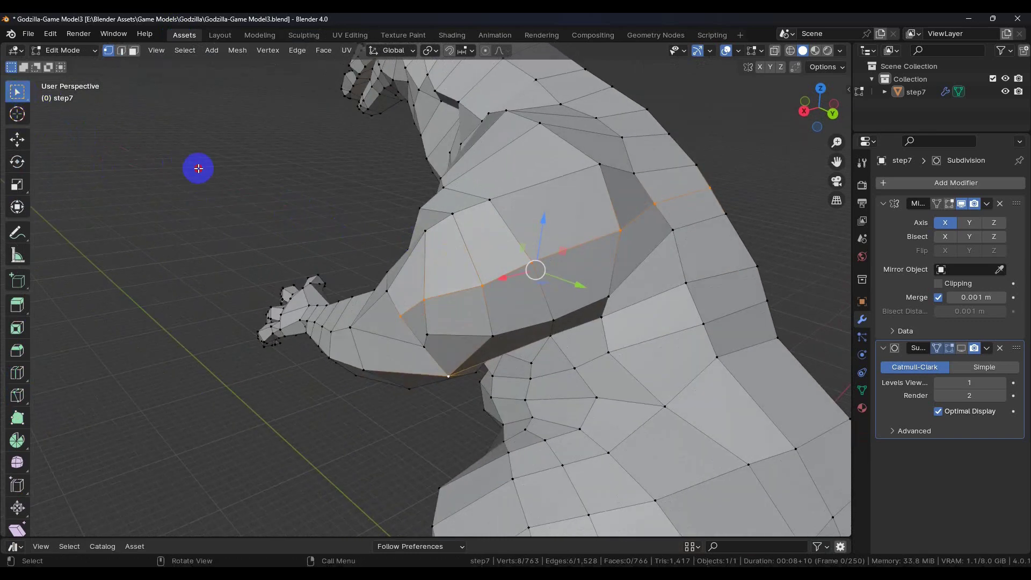
Knife-cut an edge line from the vertex above the elbow along the upper side of the forearm to the wrist.
click(18, 398)
middle_drag(440, 385, 529, 367)
middle_drag(529, 295, 509, 308)
scroll(537, 294, up, 1)
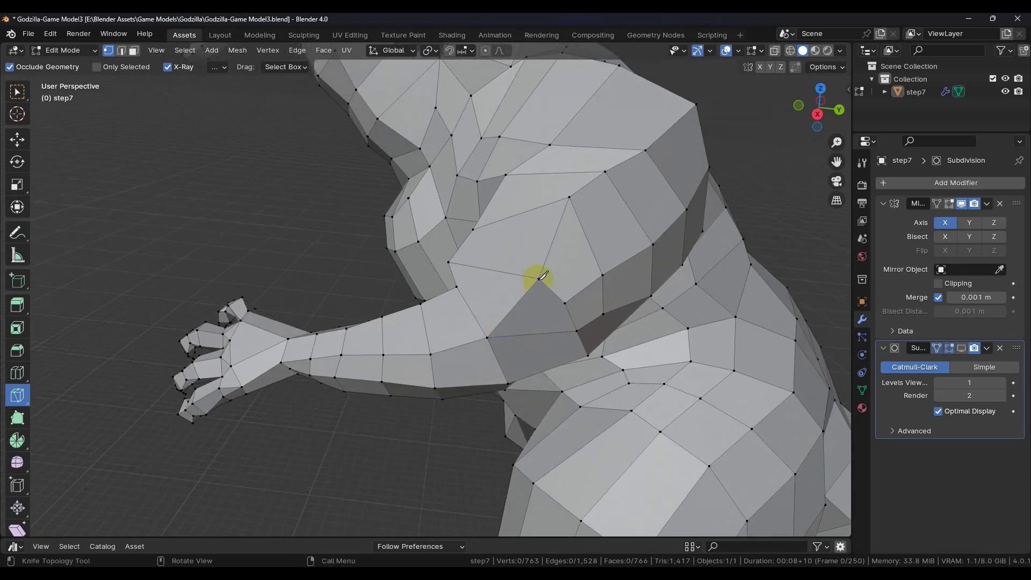
click(539, 279)
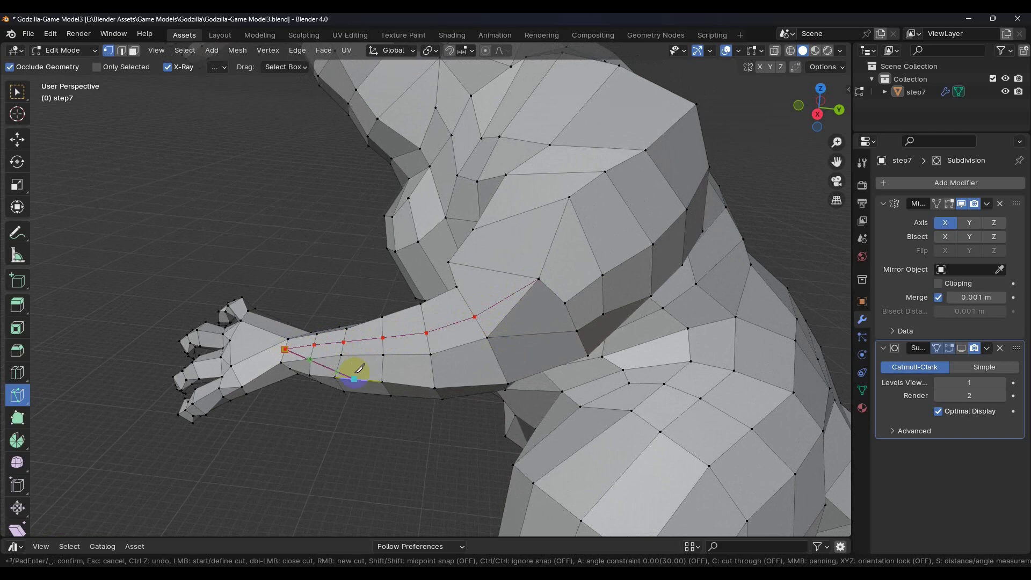
key(Return)
middle_drag(456, 386, 434, 355)
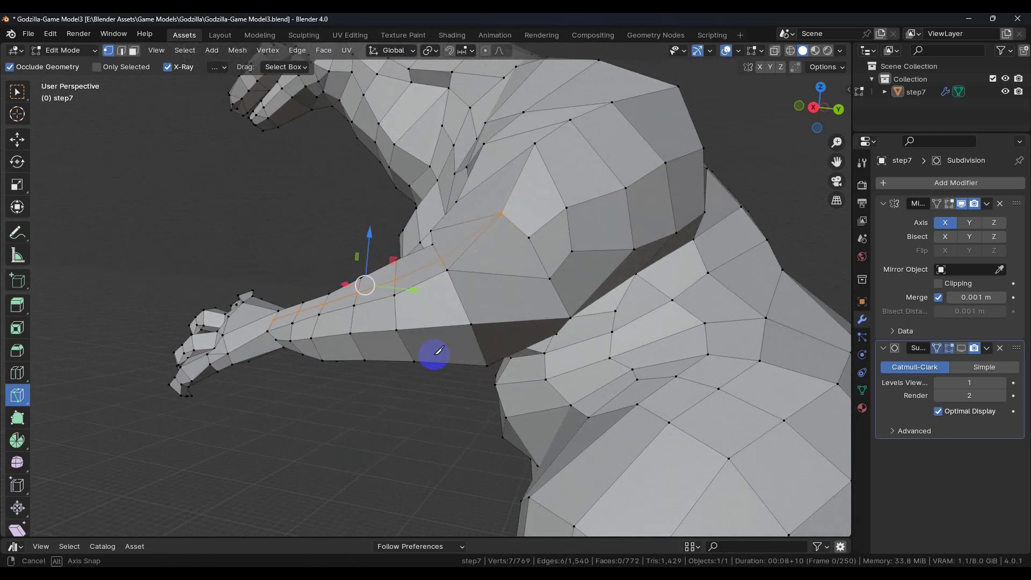
Knife-cut a short edge across the elbow, joining the forearm vertex to the upper arm vertex.
middle_drag(435, 355, 437, 356)
key(k)
click(456, 269)
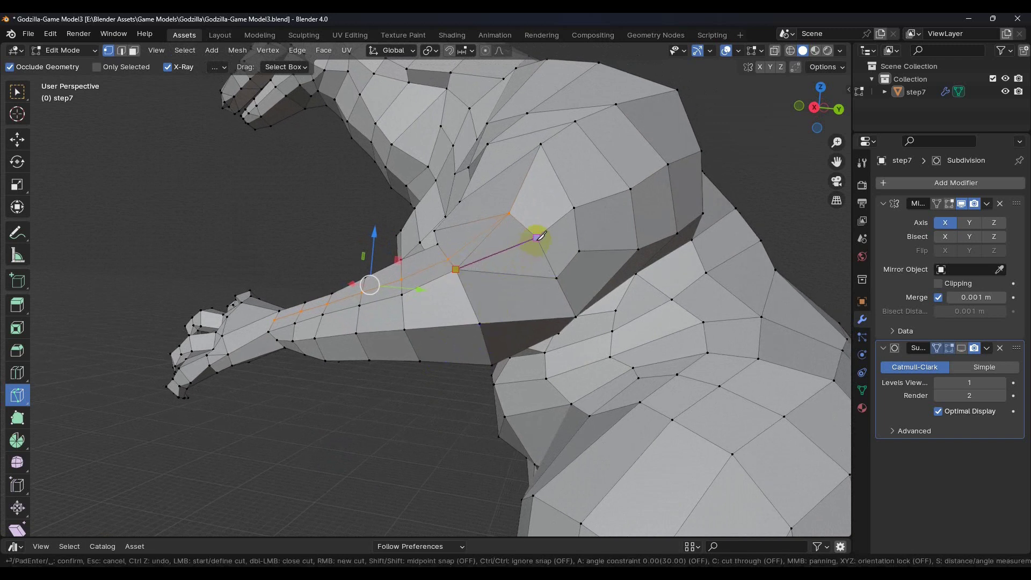
key(Return)
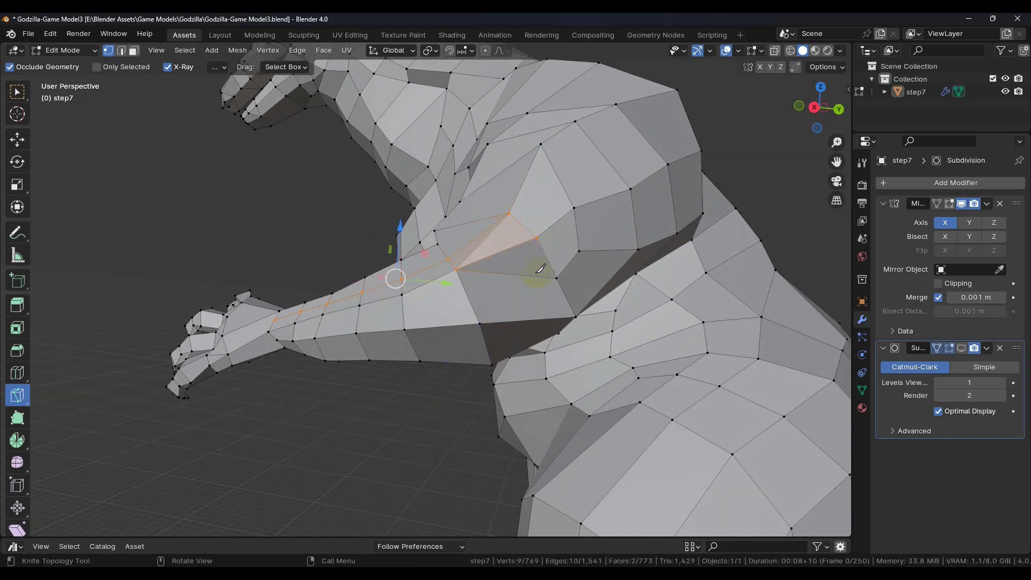
middle_drag(490, 304, 518, 250)
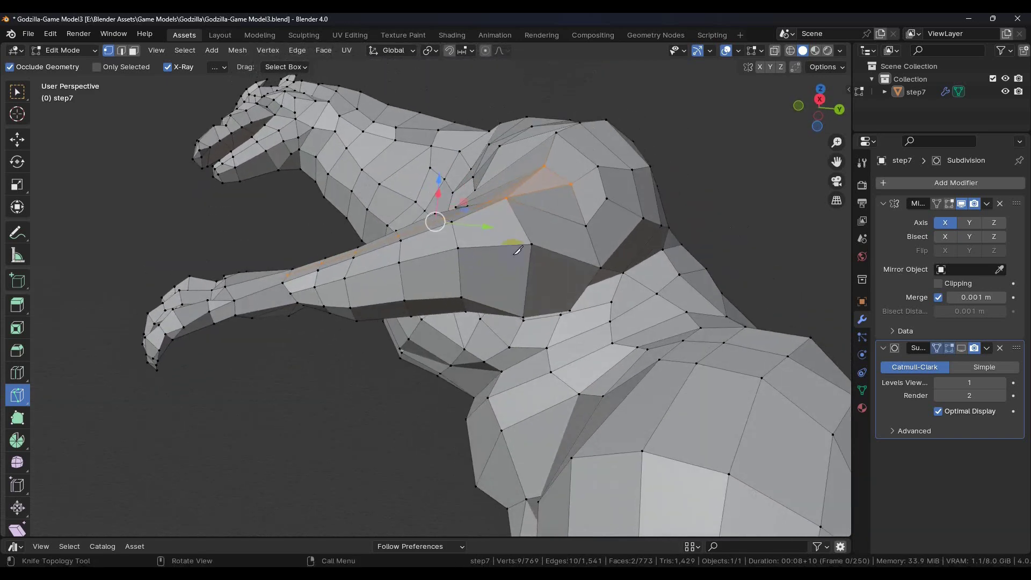
Switch to the Sculpting workspace and move the underside vertices of the forearm inward with the Grab brush.
mouse_move(301, 318)
middle_down()
mouse_move(380, 291)
mouse_move(426, 231)
mouse_move(481, 215)
mouse_move(451, 210)
middle_up()
click(306, 35)
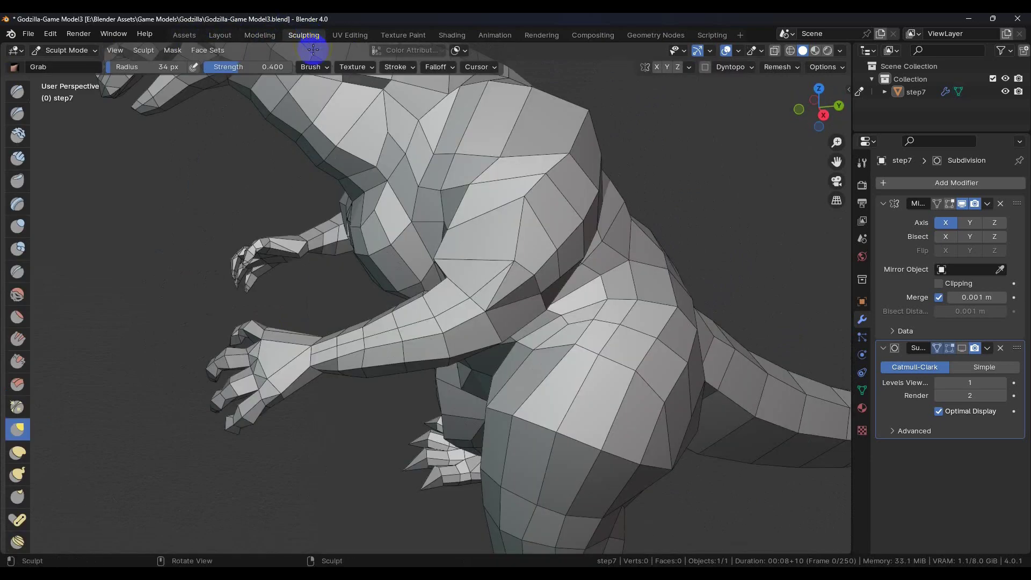
middle_drag(404, 244, 503, 295)
scroll(504, 295, up, 8)
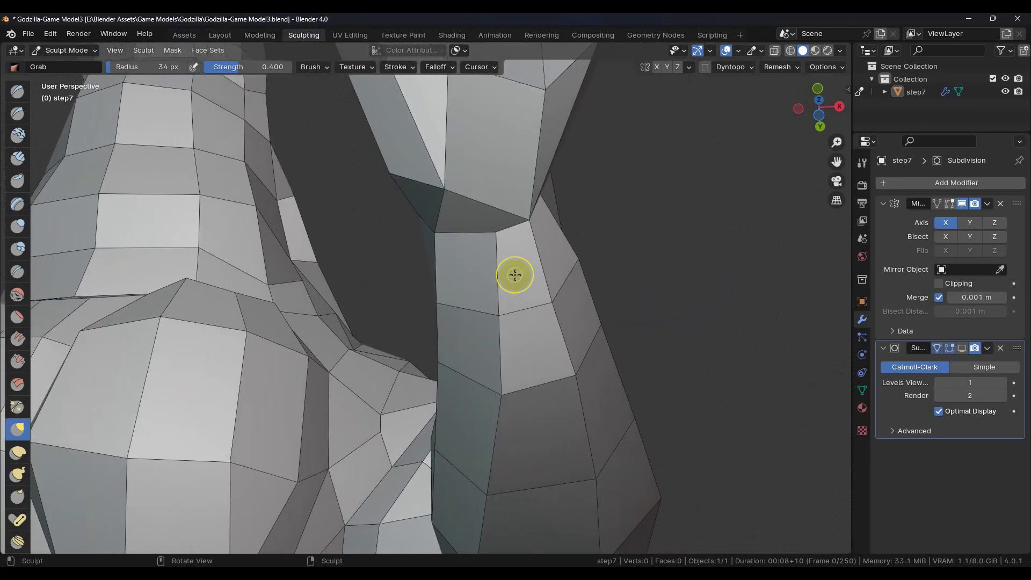
mouse_move(500, 233)
mouse_down()
mouse_move(414, 253)
mouse_move(505, 312)
mouse_move(406, 321)
mouse_up()
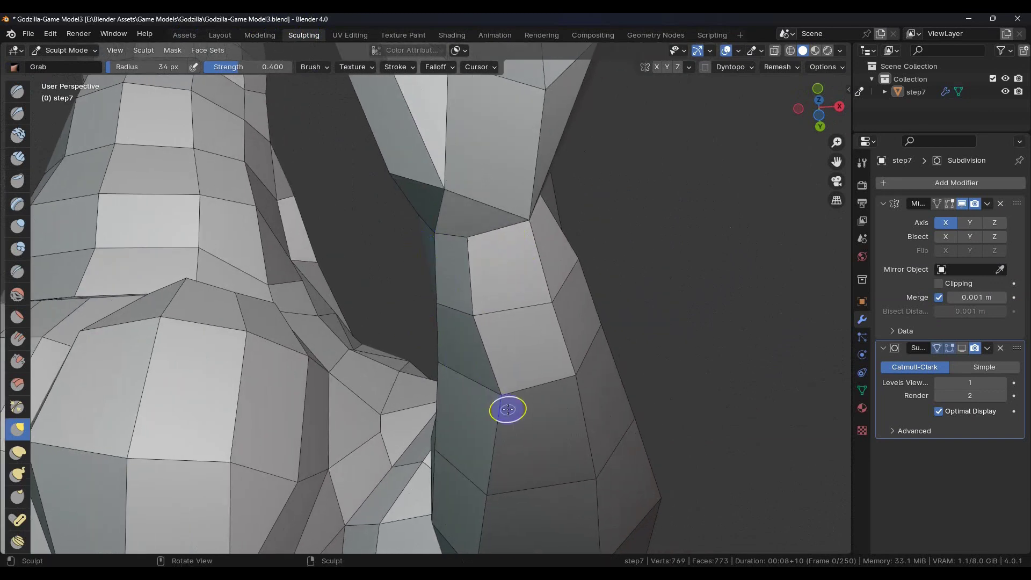
drag(494, 400, 401, 381)
middle_drag(418, 376, 435, 402)
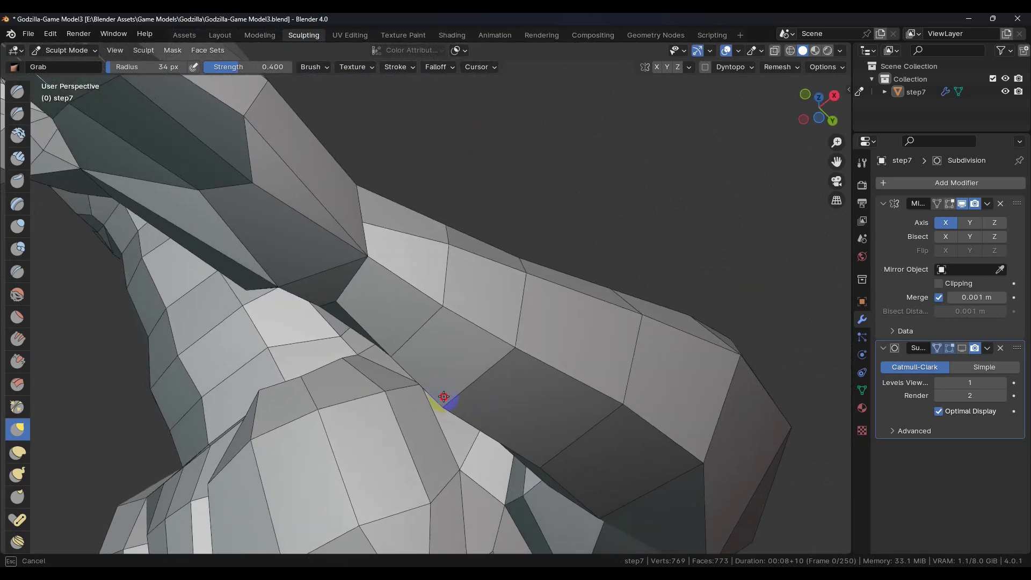
mouse_move(557, 417)
middle_down()
mouse_move(610, 422)
mouse_move(585, 246)
mouse_move(534, 353)
mouse_move(515, 349)
middle_up()
drag(503, 353, 452, 338)
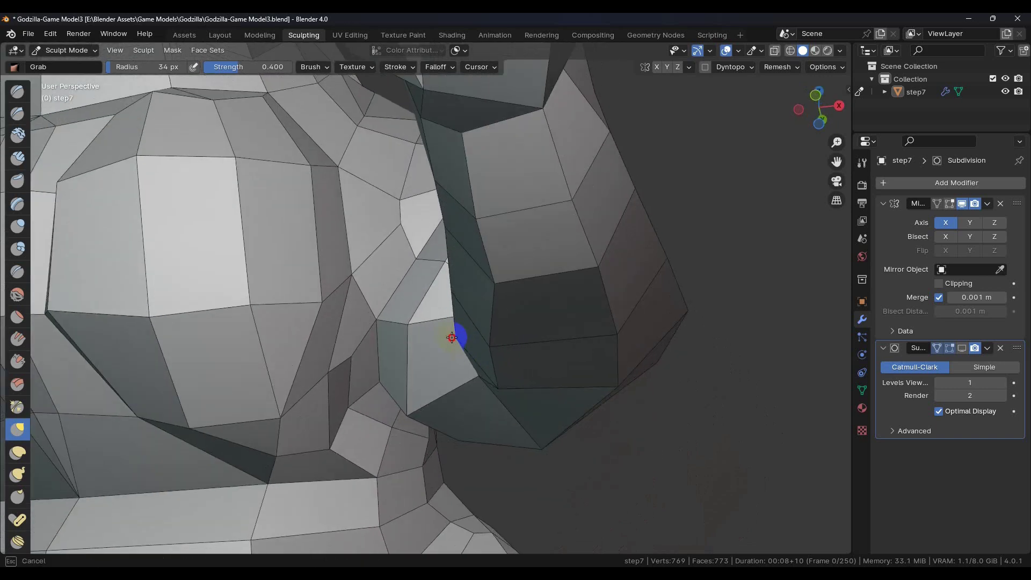
Reshape the back of the elbow and the inner forearm edge with the Grab brush.
mouse_move(461, 277)
mouse_down()
mouse_move(479, 222)
mouse_move(460, 217)
mouse_move(499, 325)
mouse_up()
mouse_move(500, 324)
middle_down()
mouse_move(530, 322)
mouse_move(556, 300)
middle_up()
mouse_move(502, 323)
mouse_down()
mouse_move(445, 329)
mouse_move(462, 273)
mouse_move(465, 304)
mouse_up()
mouse_move(465, 304)
middle_down()
mouse_move(473, 339)
mouse_move(495, 306)
mouse_move(561, 306)
middle_up()
drag(575, 260, 472, 369)
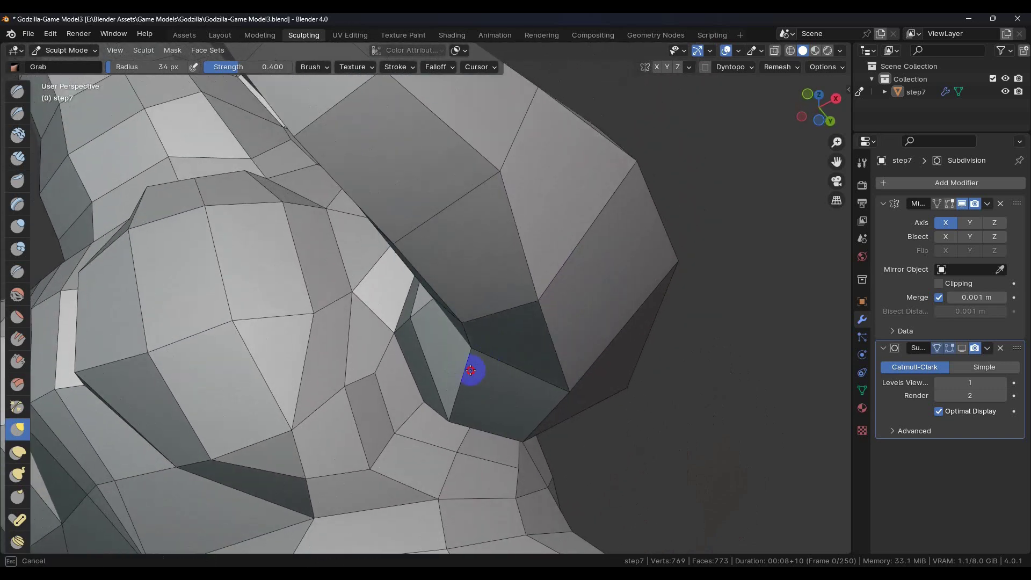
mouse_move(491, 159)
mouse_down()
mouse_move(473, 208)
mouse_move(380, 272)
mouse_up()
mouse_move(380, 272)
middle_down()
mouse_move(461, 258)
mouse_move(544, 312)
middle_up()
mouse_move(576, 342)
mouse_down()
mouse_move(472, 392)
mouse_move(467, 410)
mouse_up()
mouse_move(508, 286)
mouse_down()
mouse_move(473, 332)
mouse_move(429, 350)
mouse_up()
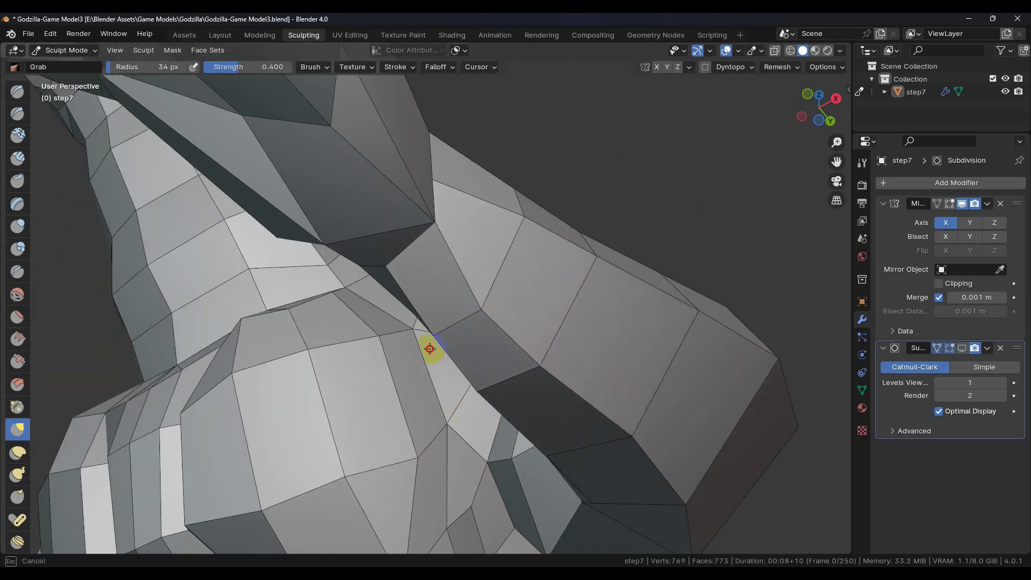
mouse_move(433, 231)
mouse_down()
mouse_move(398, 247)
mouse_move(431, 260)
mouse_up()
mouse_move(430, 260)
middle_down()
mouse_move(454, 294)
mouse_move(435, 295)
mouse_move(473, 294)
mouse_move(430, 329)
mouse_move(452, 341)
mouse_move(506, 308)
mouse_move(362, 357)
middle_up()
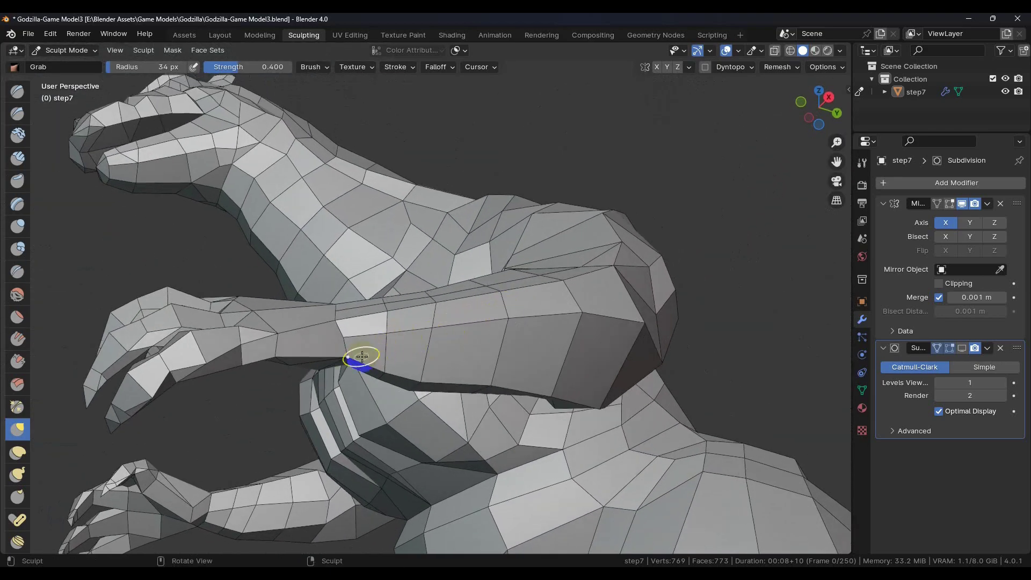
Pull the outer forearm's lower edge line down from the wrist to the elbow with the Grab brush.
scroll(361, 357, up, 4)
drag(231, 393, 225, 417)
drag(329, 387, 328, 499)
mouse_move(445, 368)
mouse_down()
mouse_move(444, 490)
mouse_move(437, 445)
mouse_up()
drag(621, 362, 612, 446)
mouse_move(613, 387)
mouse_down()
mouse_move(590, 484)
mouse_move(605, 429)
mouse_up()
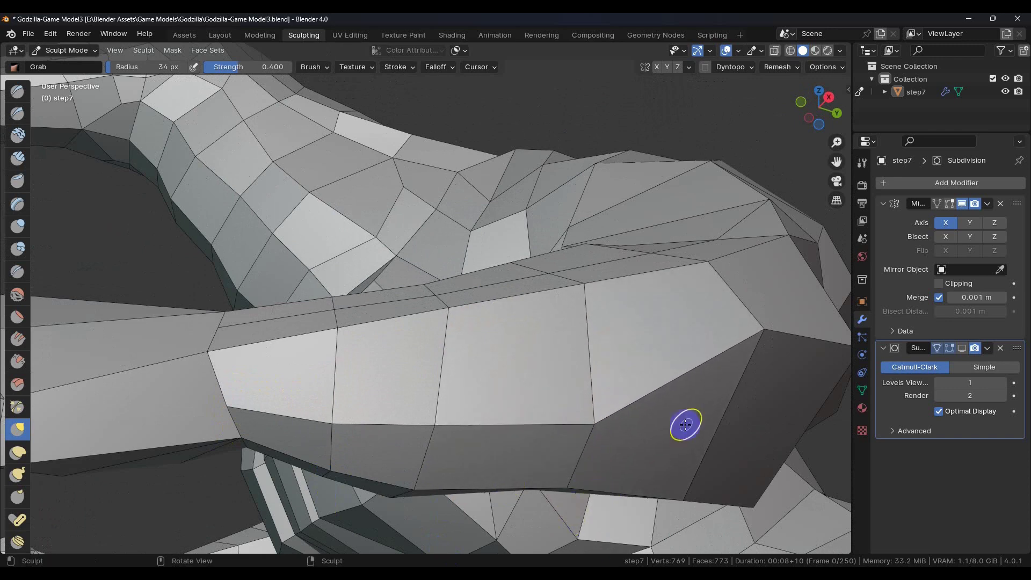
mouse_move(761, 334)
mouse_down()
mouse_move(728, 484)
mouse_move(750, 375)
mouse_move(737, 456)
mouse_move(694, 527)
mouse_move(691, 426)
mouse_up()
Adjust the outer elbow and smooth the forearm's lower contour with the Grab brush.
scroll(656, 444, down, 6)
mouse_move(656, 435)
middle_down()
mouse_move(655, 426)
mouse_move(617, 422)
mouse_move(552, 288)
middle_up()
mouse_move(556, 307)
mouse_down()
mouse_move(582, 392)
mouse_move(586, 376)
mouse_up()
middle_drag(586, 376, 562, 422)
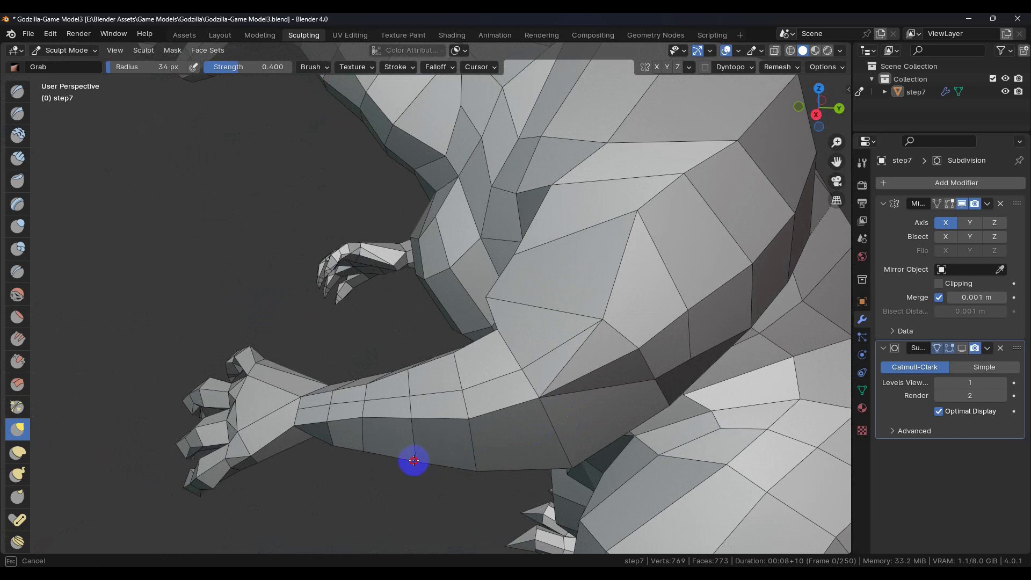
drag(412, 447, 367, 447)
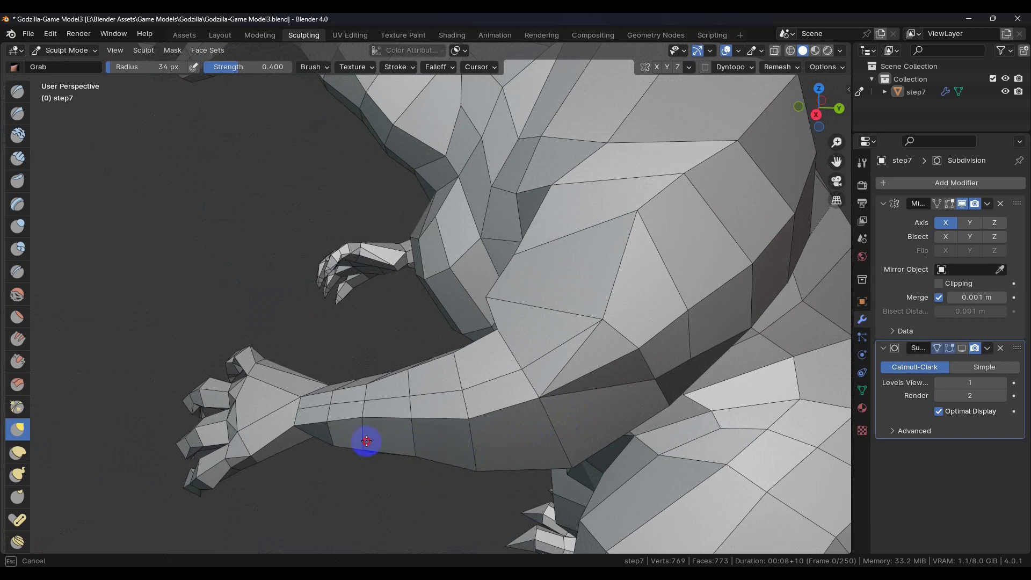
middle_drag(367, 438, 585, 370)
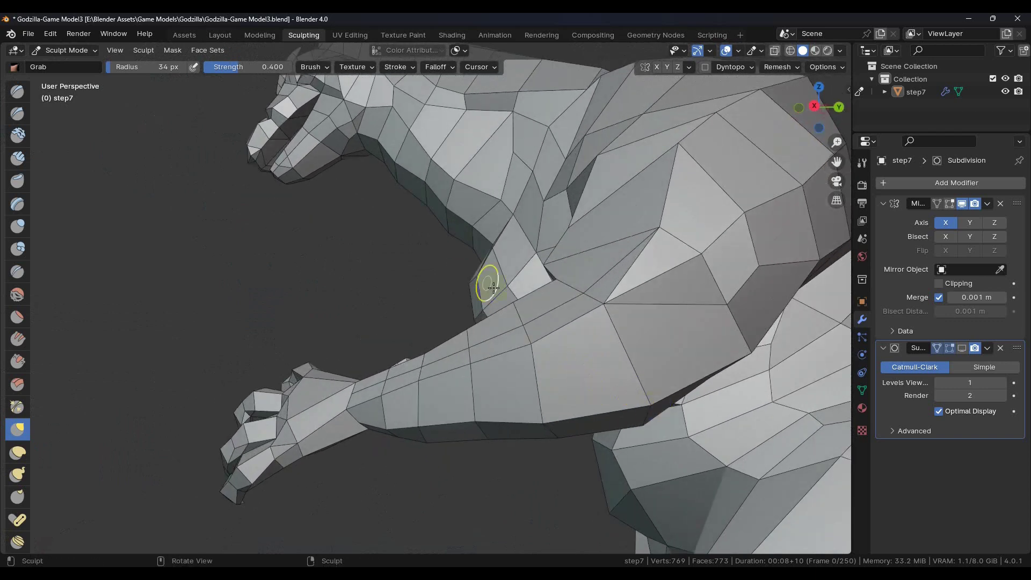
Return to the Assets workspace and dissolve the diagonal edge between the two cuts at the elbow.
click(184, 34)
middle_drag(492, 257, 632, 308)
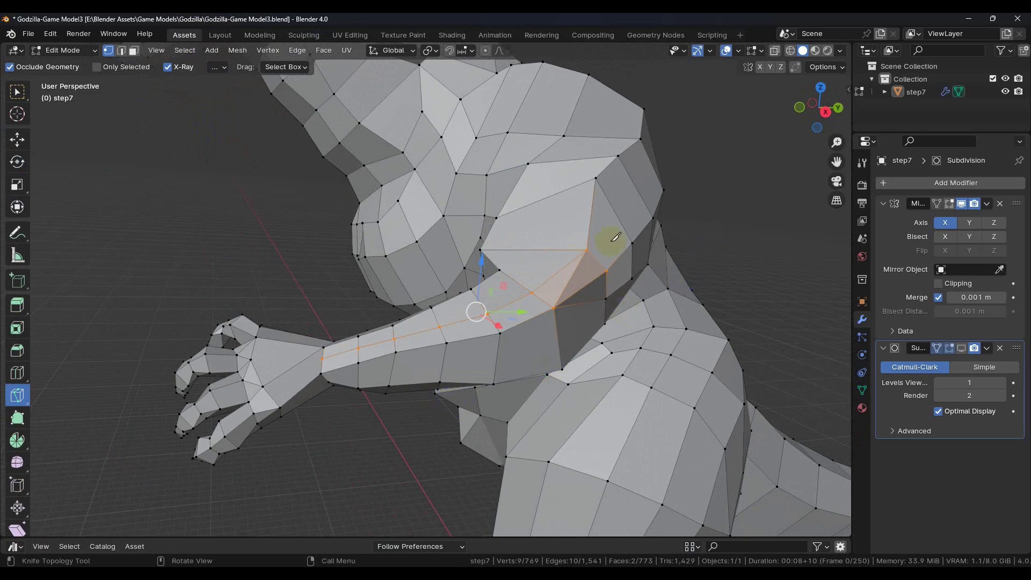
click(17, 92)
scroll(720, 279, up, 5)
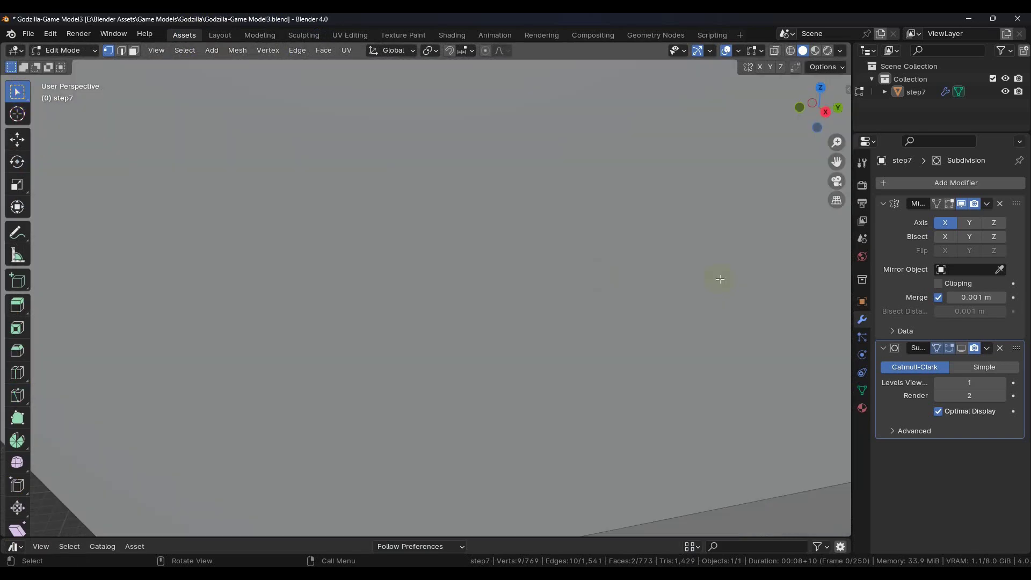
scroll(542, 279, down, 5)
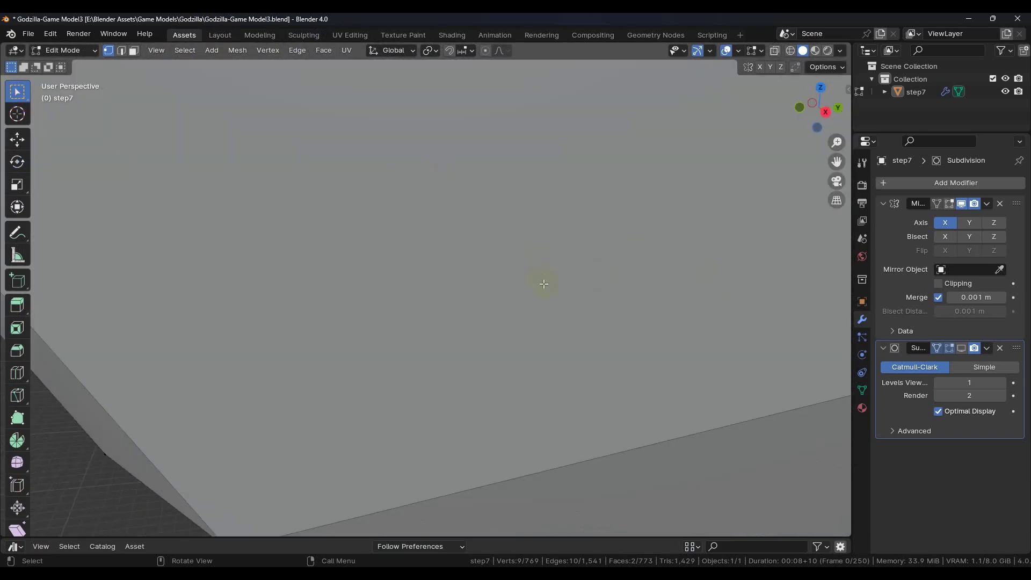
middle_drag(559, 272, 488, 311)
scroll(500, 304, up, 3)
scroll(488, 311, up, 3)
click(120, 54)
click(497, 287)
right_drag(493, 290, 470, 538)
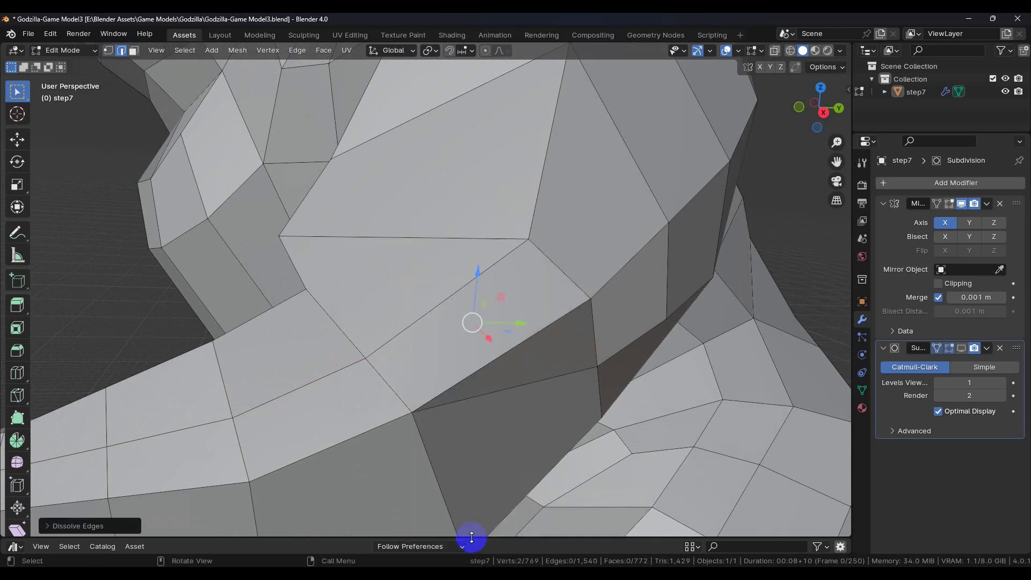
middle_drag(575, 412, 455, 330)
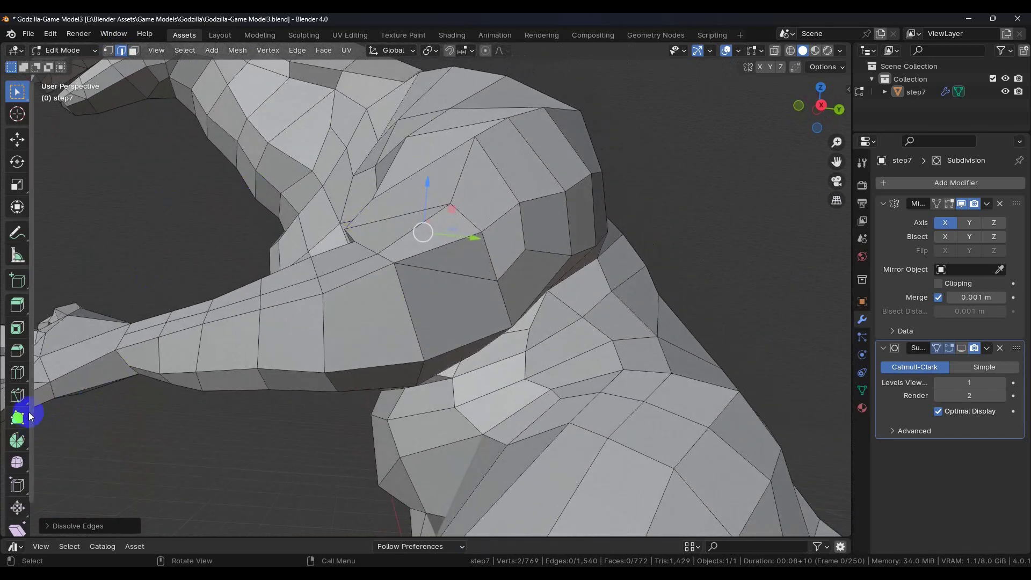
Knife-cut an edge line from the back of the elbow along the outer side of the forearm to the wrist.
click(18, 396)
click(497, 281)
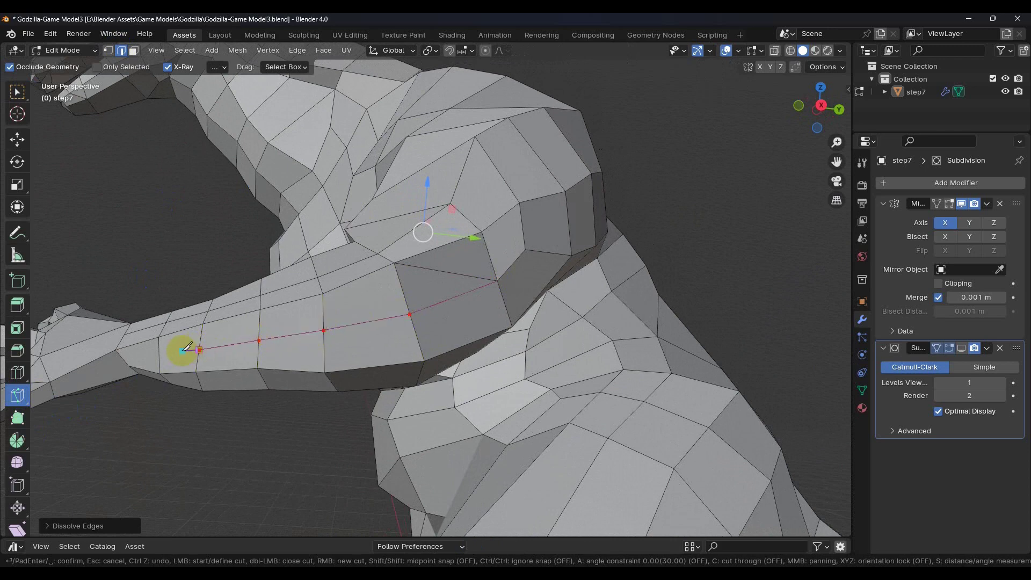
middle_drag(168, 350, 228, 317)
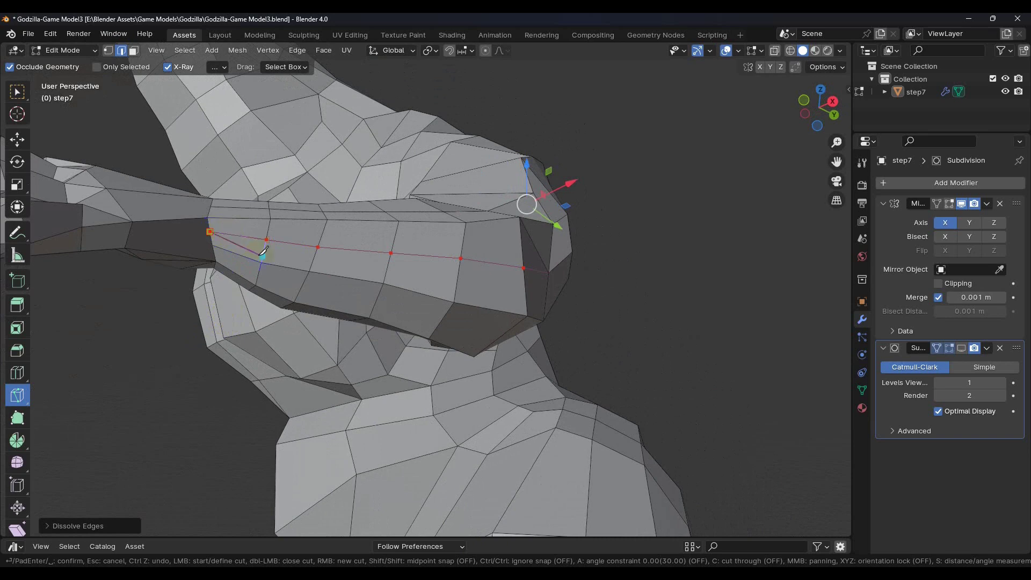
key(Return)
middle_drag(273, 264, 260, 152)
Dissolve the diagonal edge just above the new outer forearm cut at the elbow.
click(18, 92)
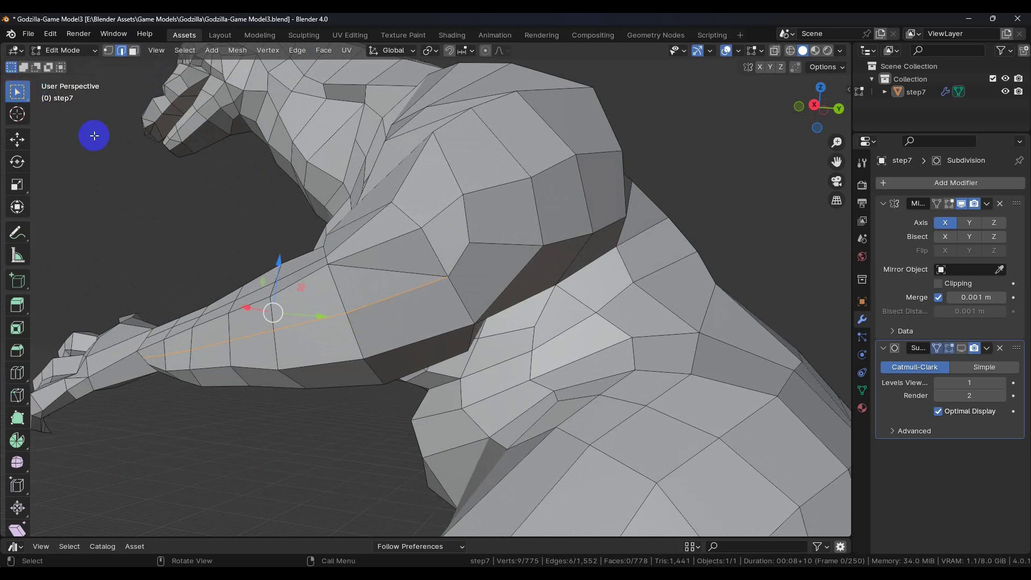
click(416, 270)
key(ctrl+e)
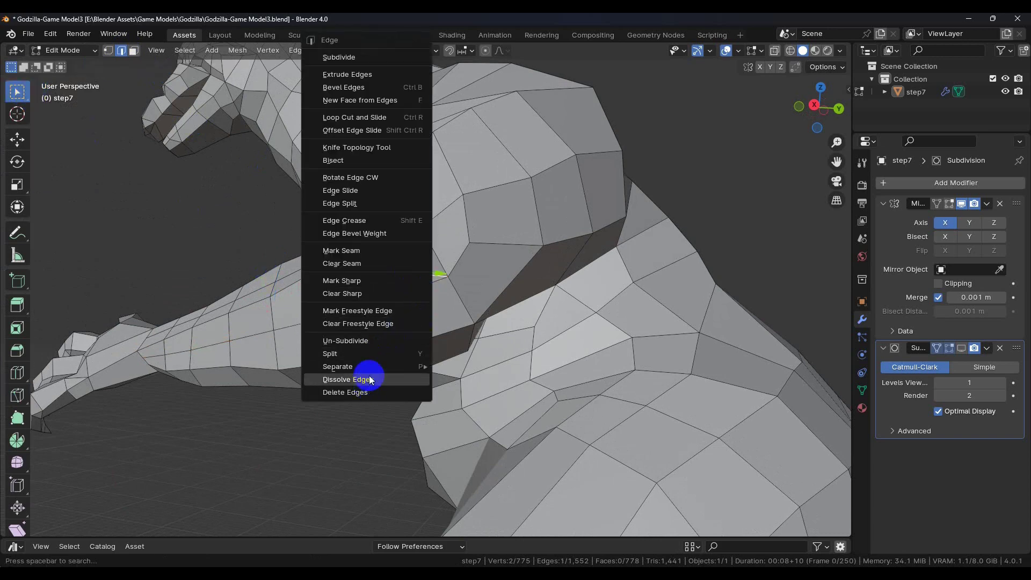
click(371, 382)
mouse_move(363, 349)
middle_down()
mouse_move(380, 340)
mouse_move(385, 375)
mouse_move(357, 327)
mouse_move(318, 301)
mouse_move(299, 311)
mouse_move(324, 301)
mouse_move(341, 322)
mouse_move(285, 290)
mouse_move(322, 304)
mouse_move(368, 362)
middle_up()
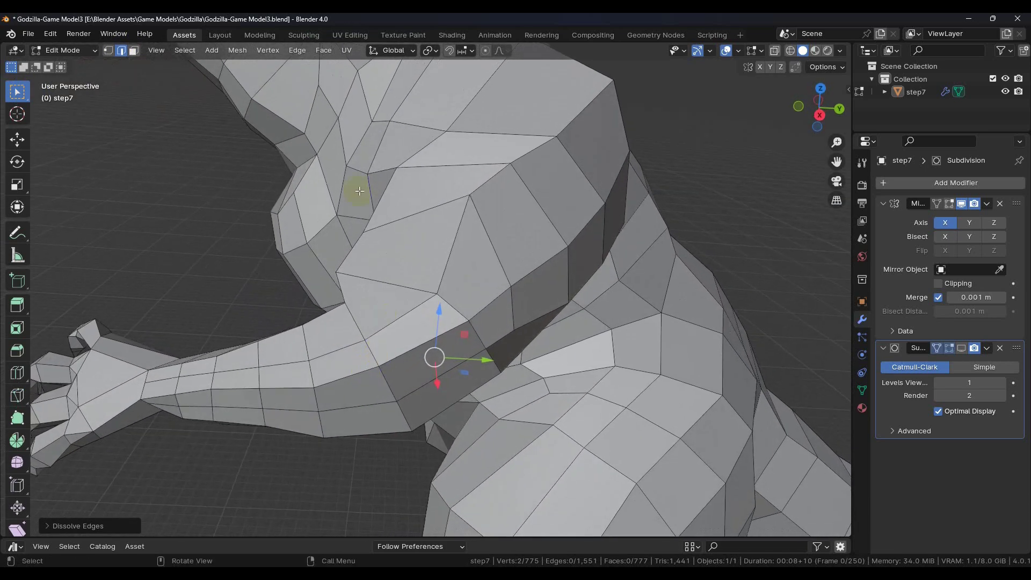
Switch to the Sculpting workspace and even out the upper arm, elbow and wrist with the Grab brush.
click(302, 35)
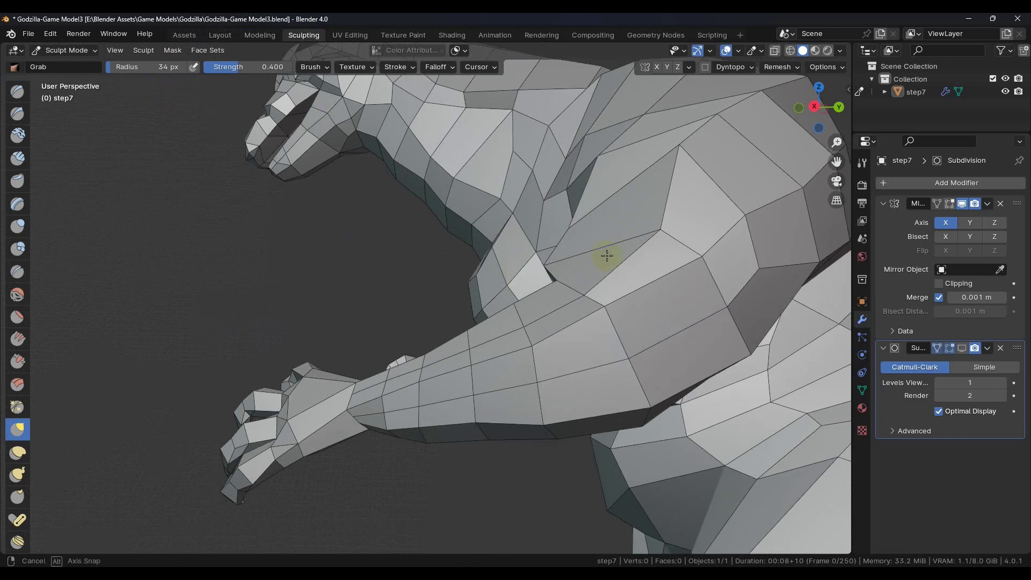
shift+middle_drag(658, 281, 466, 311)
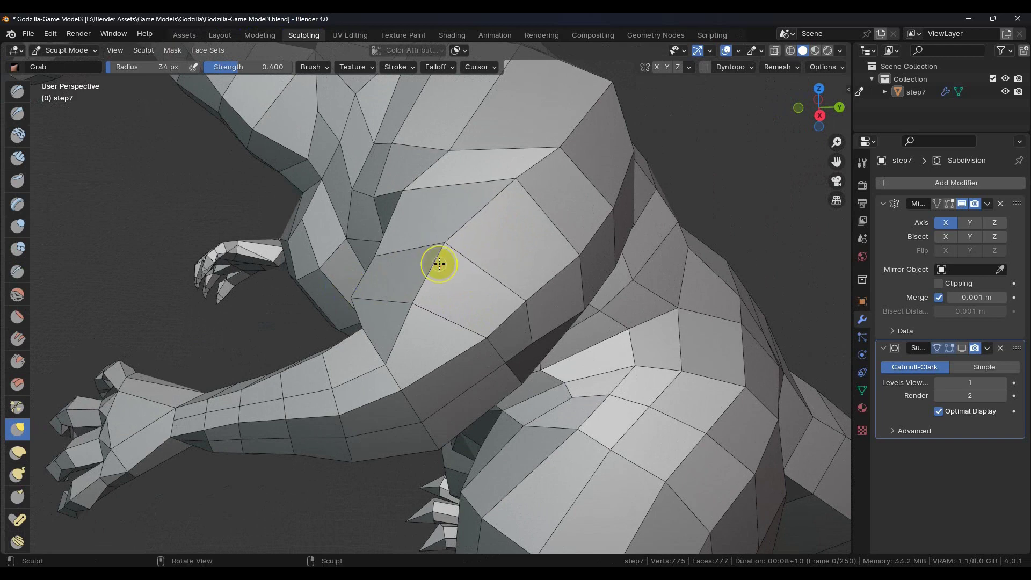
middle_drag(361, 334, 315, 346)
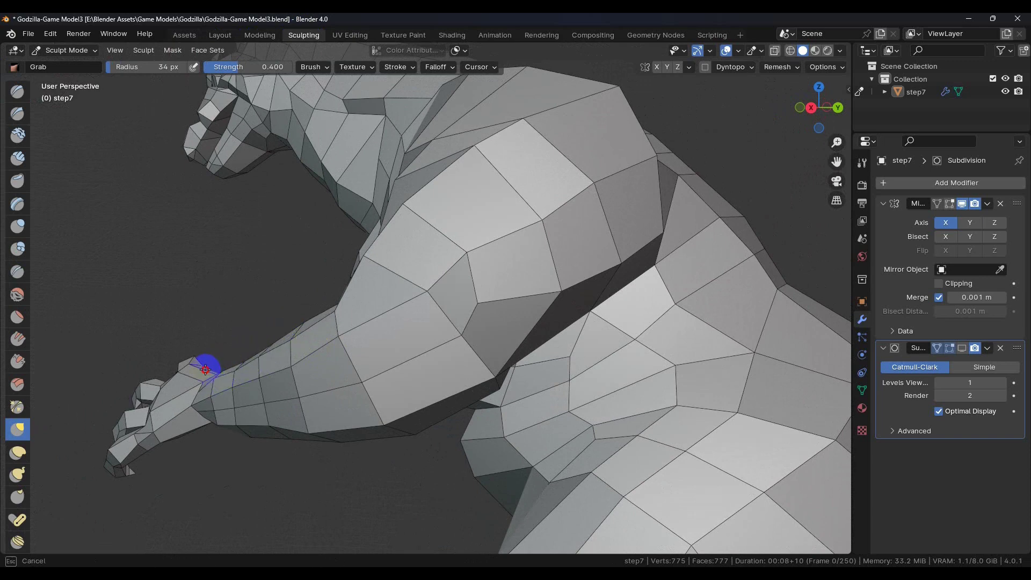
mouse_move(246, 372)
middle_down()
mouse_move(269, 317)
mouse_move(452, 357)
mouse_move(460, 392)
mouse_move(483, 311)
mouse_move(479, 281)
middle_up()
Refine the inner elbow and forearm from the model's front with the Grab brush.
scroll(476, 269, down, 4)
scroll(459, 258, up, 4)
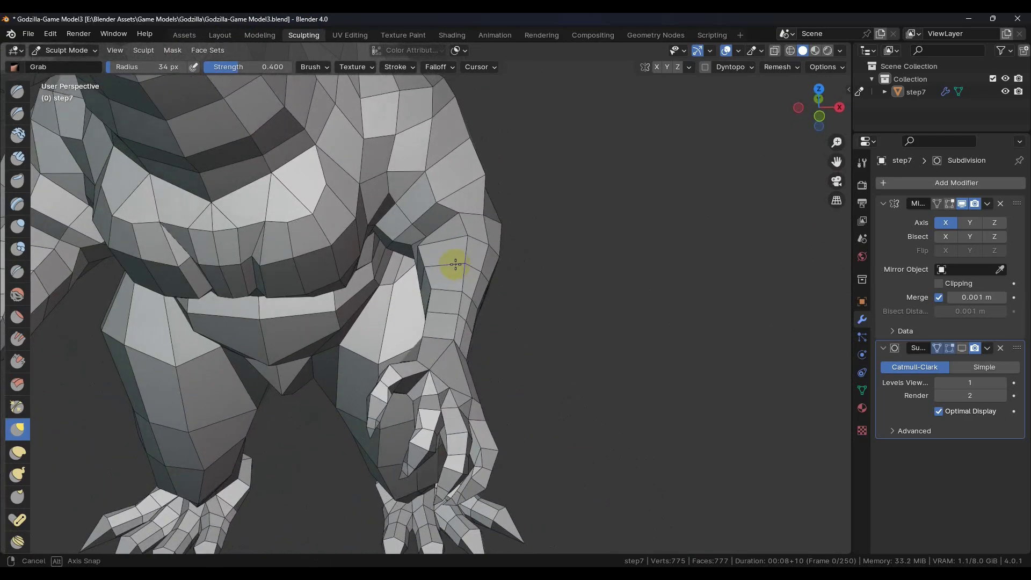
scroll(462, 269, down, 4)
middle_drag(453, 299, 456, 210)
scroll(456, 210, down, 3)
scroll(474, 357, up, 6)
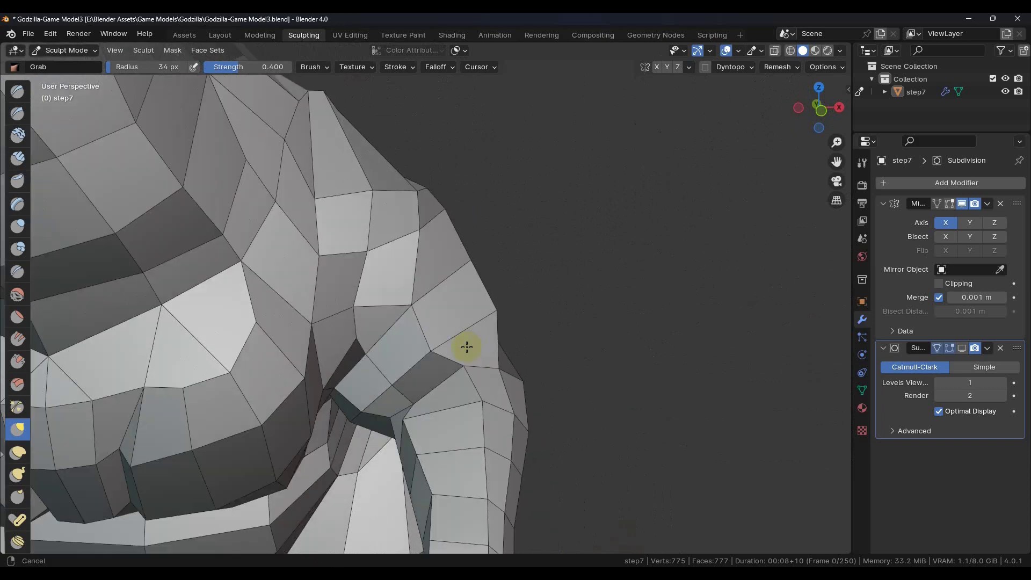
mouse_move(466, 347)
middle_down()
mouse_move(454, 226)
mouse_move(458, 267)
mouse_move(498, 345)
middle_up()
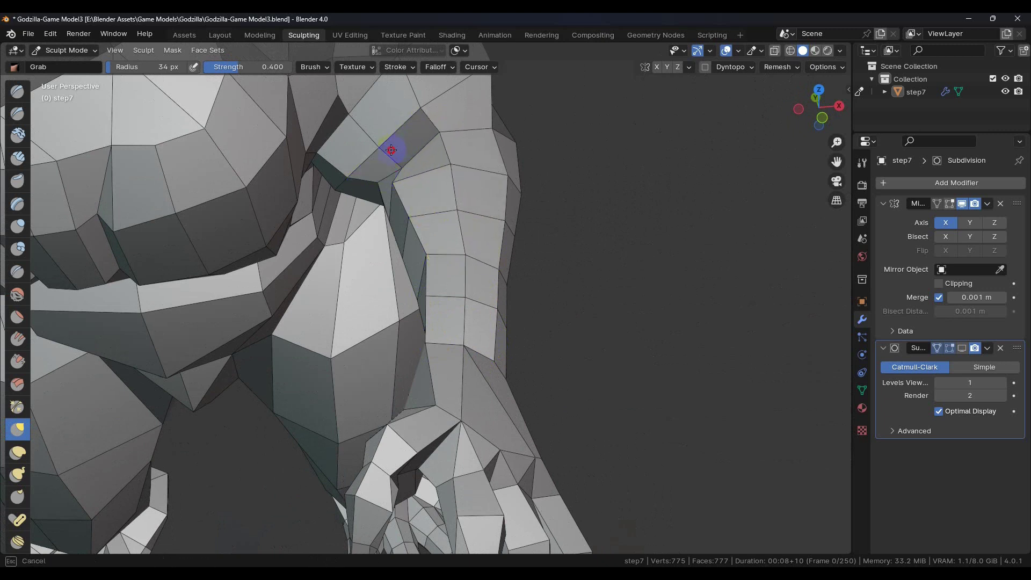
scroll(436, 213, down, 5)
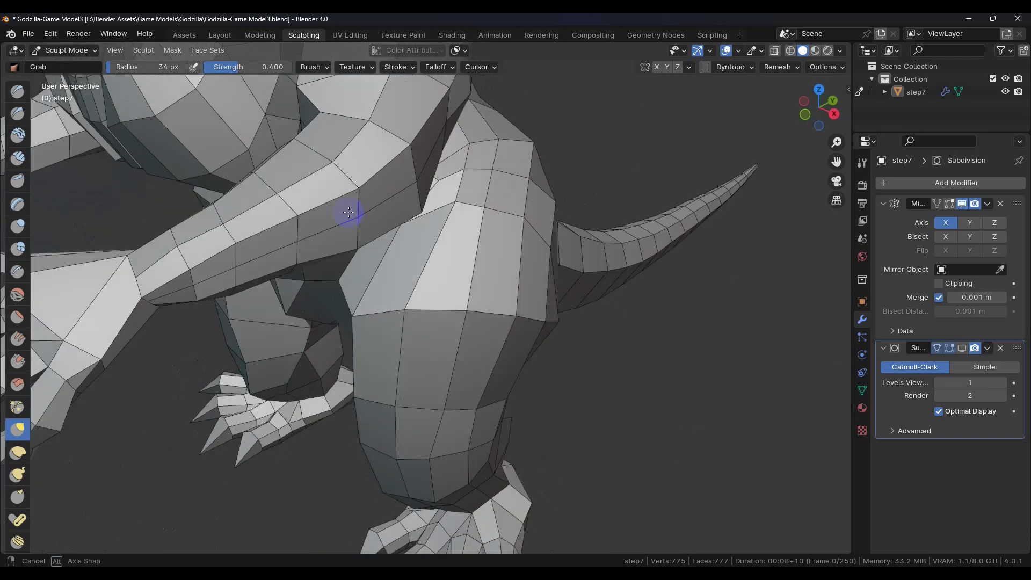
Even out the mesh along the forearm, elbow and upper arm with the Grab brush.
scroll(350, 215, up, 3)
middle_drag(380, 233, 423, 208)
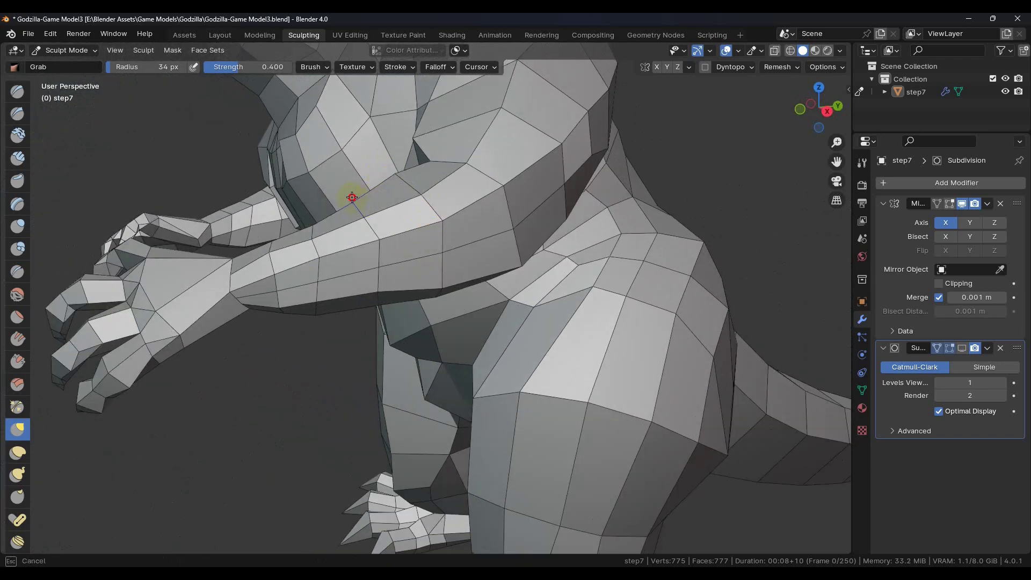
middle_drag(396, 231, 443, 281)
drag(511, 299, 457, 253)
drag(453, 321, 434, 311)
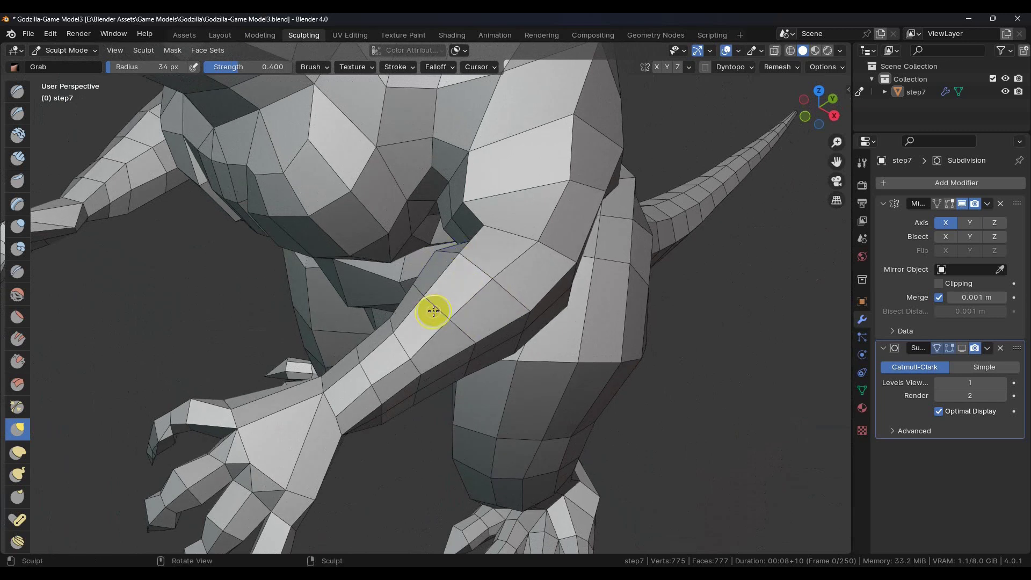
drag(414, 358, 387, 376)
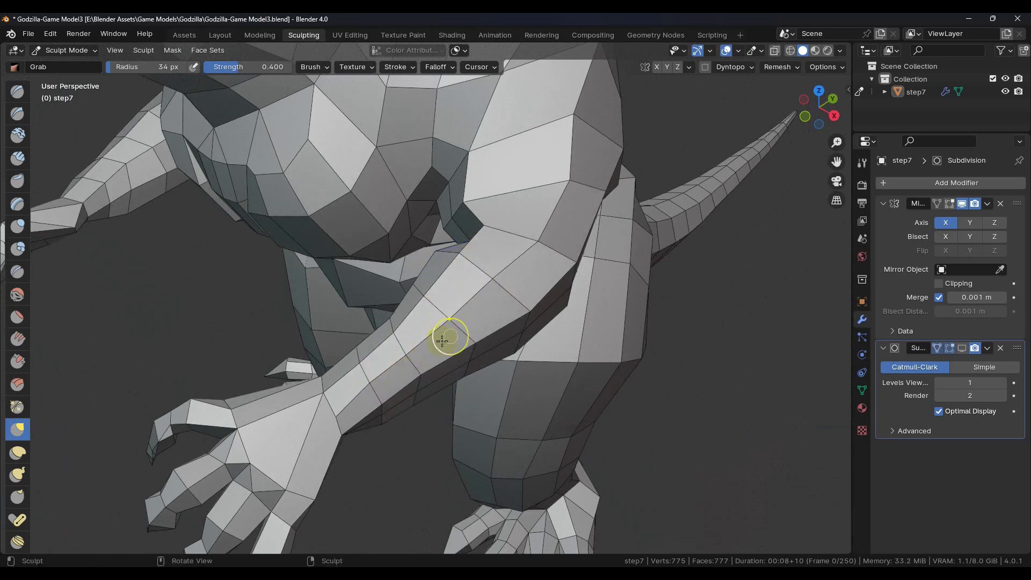
mouse_move(496, 229)
mouse_down()
mouse_move(527, 215)
mouse_move(546, 179)
mouse_move(480, 178)
mouse_up()
mouse_move(555, 124)
mouse_down()
mouse_move(534, 110)
mouse_move(473, 106)
mouse_up()
Reshape the outer side of the shoulder and upper arm with the Grab brush, pulling the mesh lines towards the chest.
mouse_move(524, 147)
middle_down()
mouse_move(493, 154)
mouse_move(492, 281)
mouse_move(527, 265)
middle_up()
drag(527, 264, 444, 265)
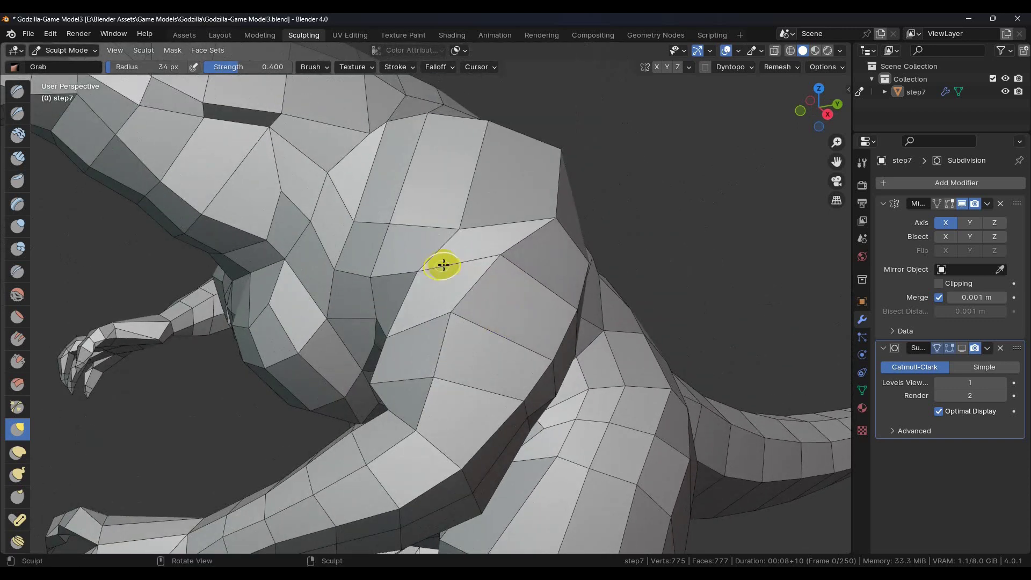
drag(549, 218, 465, 209)
middle_drag(526, 187, 419, 265)
mouse_move(441, 240)
mouse_down()
mouse_move(376, 214)
mouse_move(416, 232)
mouse_up()
drag(476, 302, 456, 298)
Adjust the top and back of the shoulder from behind with the Grab brush.
middle_drag(446, 325, 362, 289)
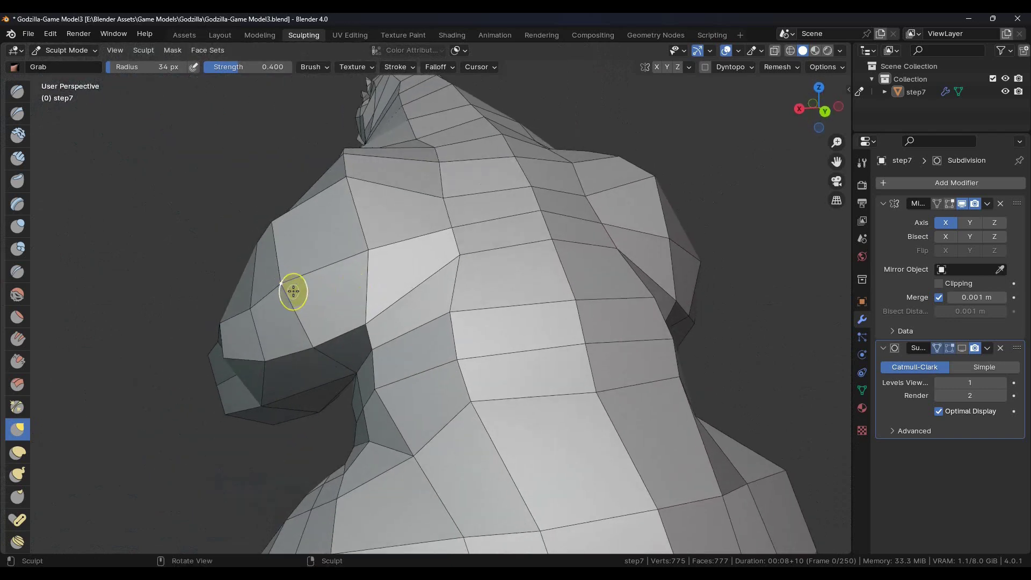
middle_drag(293, 291, 281, 253)
drag(281, 254, 313, 212)
mouse_move(313, 212)
middle_down()
mouse_move(350, 246)
mouse_move(284, 255)
middle_up()
middle_drag(327, 192, 446, 238)
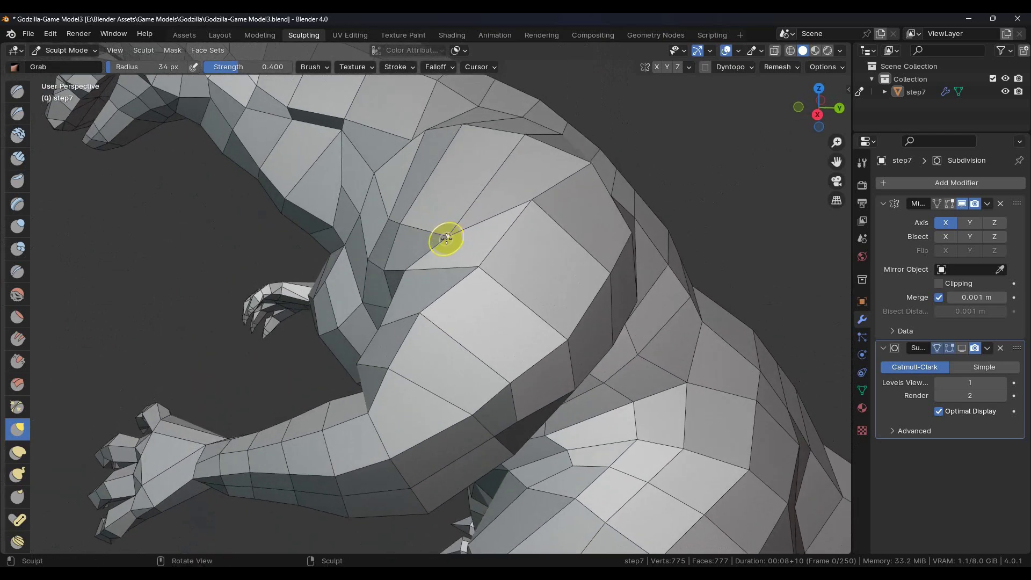
drag(468, 132, 469, 135)
mouse_move(469, 134)
middle_down()
mouse_move(488, 198)
mouse_move(548, 156)
mouse_move(564, 159)
mouse_move(509, 185)
middle_up()
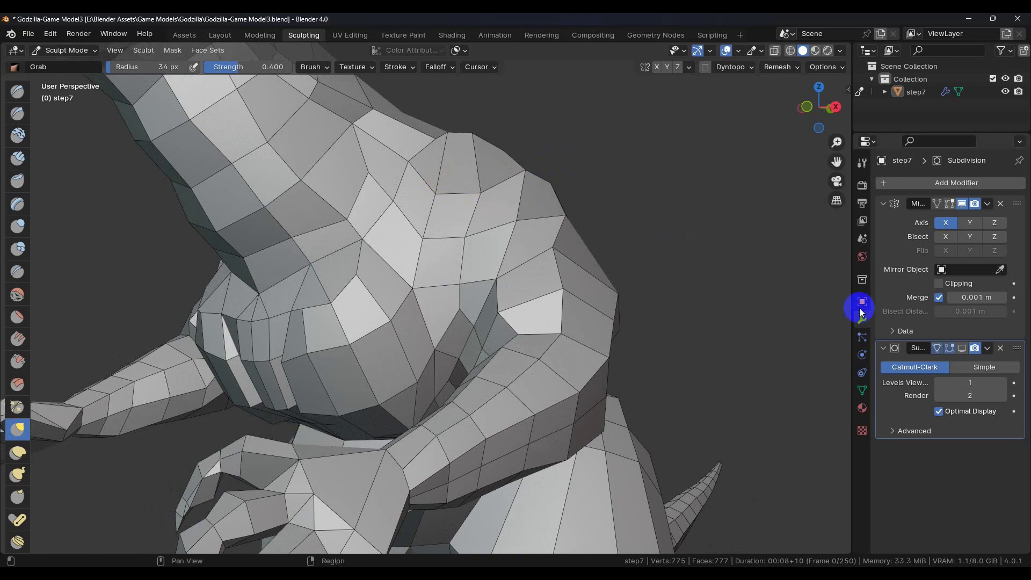
Preview the Subdivision smoothing in the viewport to examine the arm, shoulder and back, and turn the preview off.
click(962, 348)
mouse_move(693, 296)
middle_down()
mouse_move(629, 281)
mouse_move(613, 316)
mouse_move(534, 333)
mouse_move(437, 334)
mouse_move(620, 313)
mouse_move(585, 297)
mouse_move(545, 243)
mouse_move(498, 219)
mouse_move(467, 219)
mouse_move(516, 207)
mouse_move(499, 229)
mouse_move(525, 248)
mouse_move(530, 299)
mouse_move(484, 317)
middle_up()
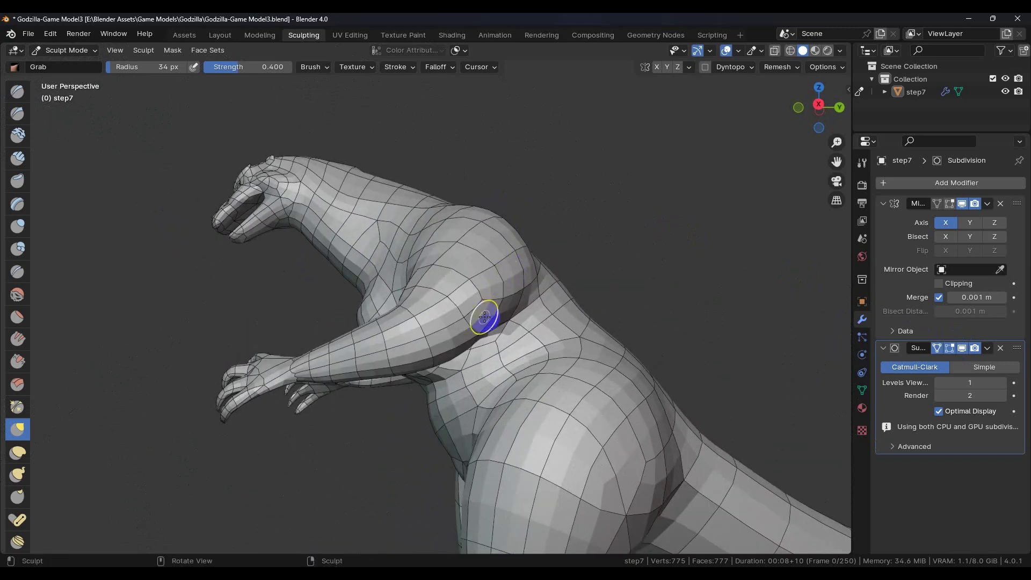
middle_drag(432, 351, 417, 397)
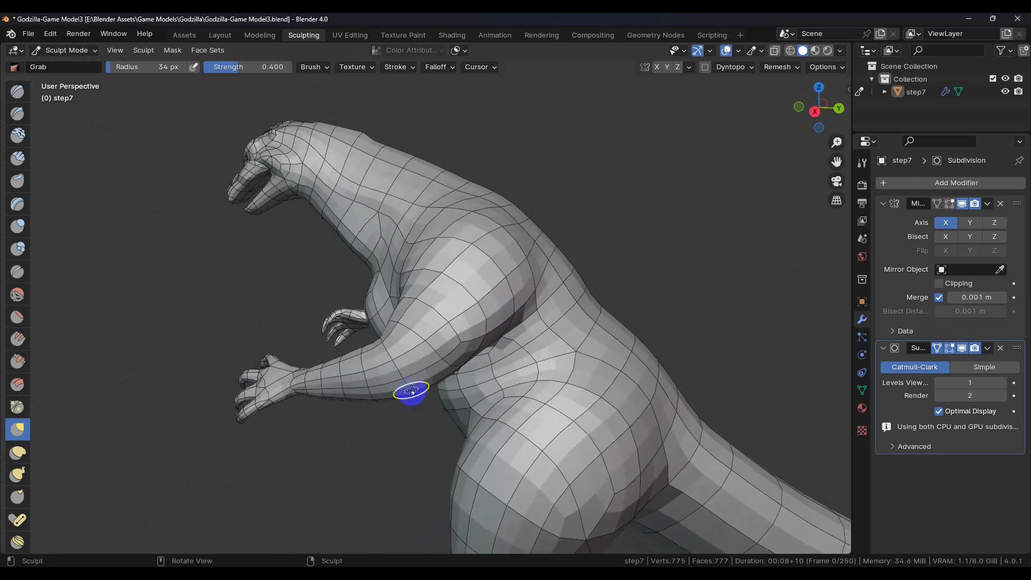
middle_drag(424, 410, 427, 366)
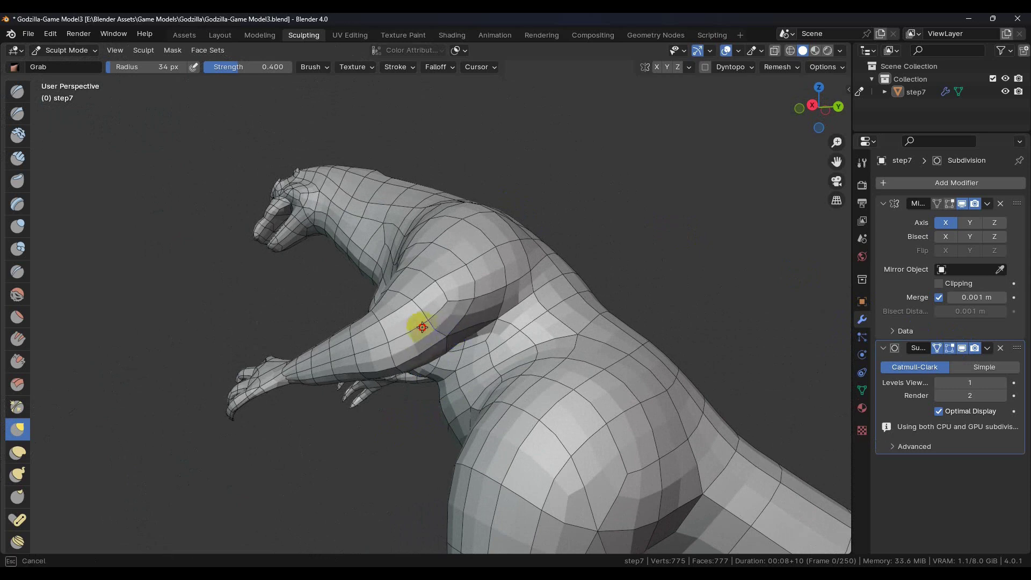
mouse_move(448, 321)
middle_down()
mouse_move(451, 292)
mouse_move(477, 285)
mouse_move(437, 331)
middle_up()
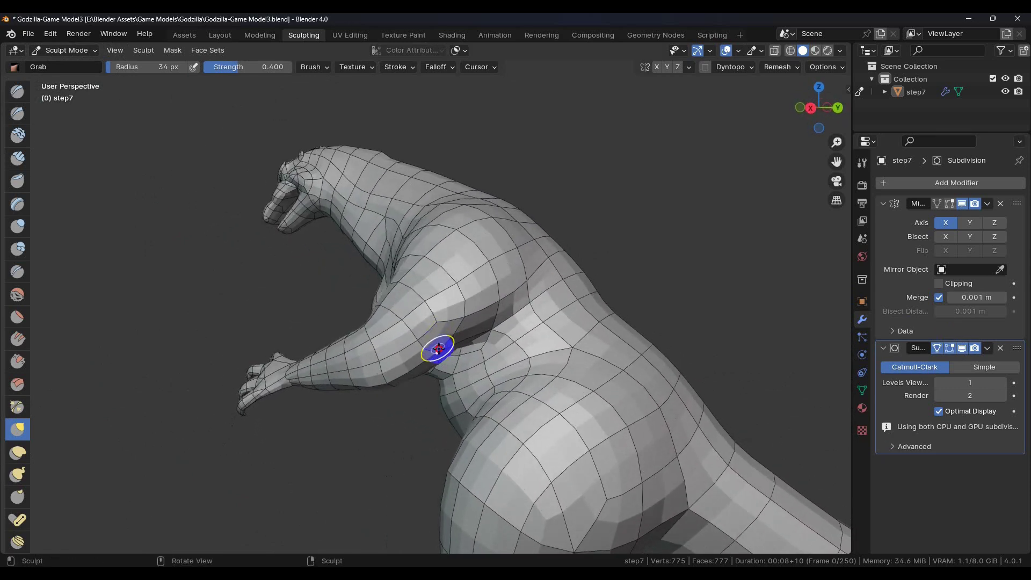
mouse_move(422, 395)
middle_down()
mouse_move(491, 299)
mouse_move(447, 288)
mouse_move(531, 283)
mouse_move(513, 327)
mouse_move(469, 295)
mouse_move(460, 322)
mouse_move(495, 345)
mouse_move(488, 368)
mouse_move(444, 376)
mouse_move(463, 308)
mouse_move(405, 297)
mouse_move(438, 230)
mouse_move(472, 208)
mouse_move(338, 255)
mouse_move(288, 299)
mouse_move(283, 332)
mouse_move(301, 352)
mouse_move(362, 359)
mouse_move(387, 338)
mouse_move(469, 351)
mouse_move(464, 311)
middle_up()
scroll(511, 321, up, 3)
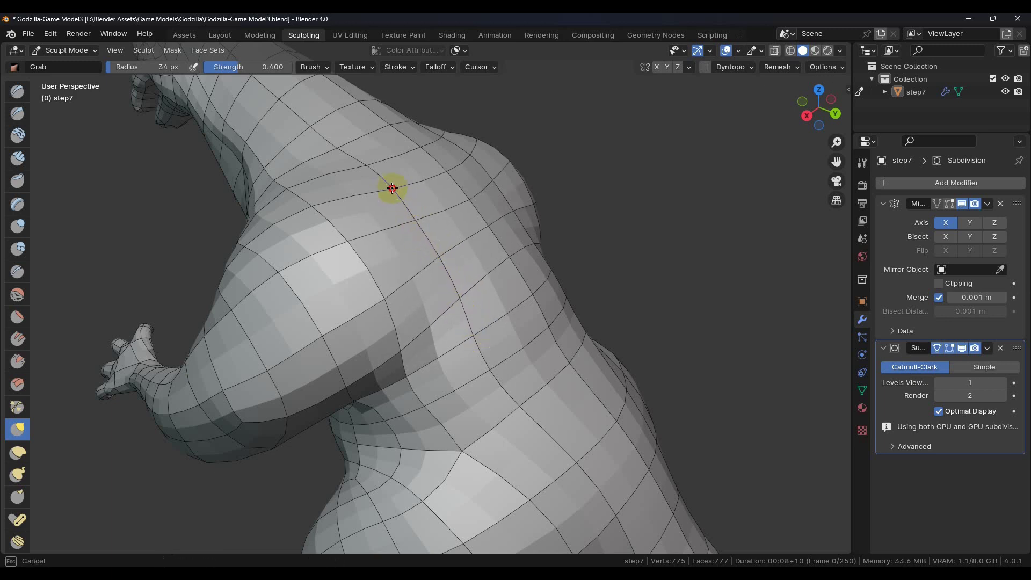
click(963, 348)
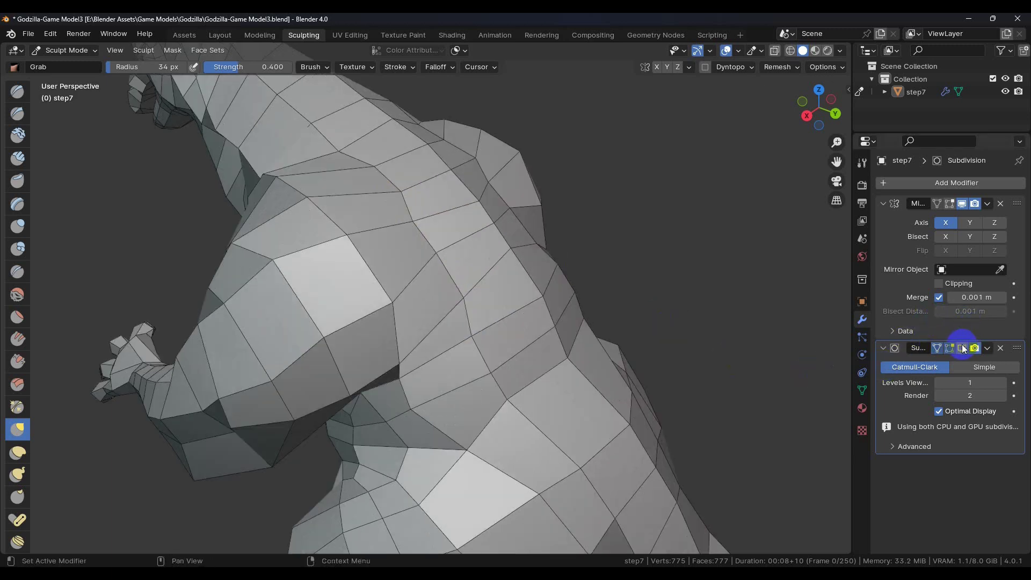
Switch to the Assets workspace and select a single centreline vertex on the upper back in vertex mode.
mouse_move(529, 294)
middle_down()
mouse_move(461, 316)
mouse_move(475, 299)
mouse_move(516, 293)
mouse_move(453, 269)
middle_up()
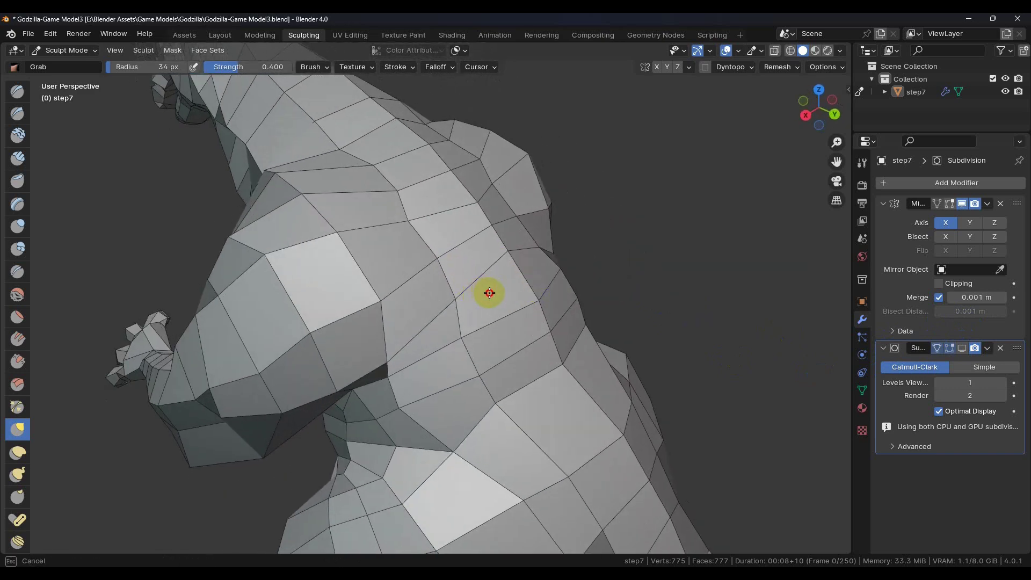
mouse_move(493, 297)
middle_down()
mouse_move(481, 267)
mouse_move(435, 256)
mouse_move(468, 251)
middle_up()
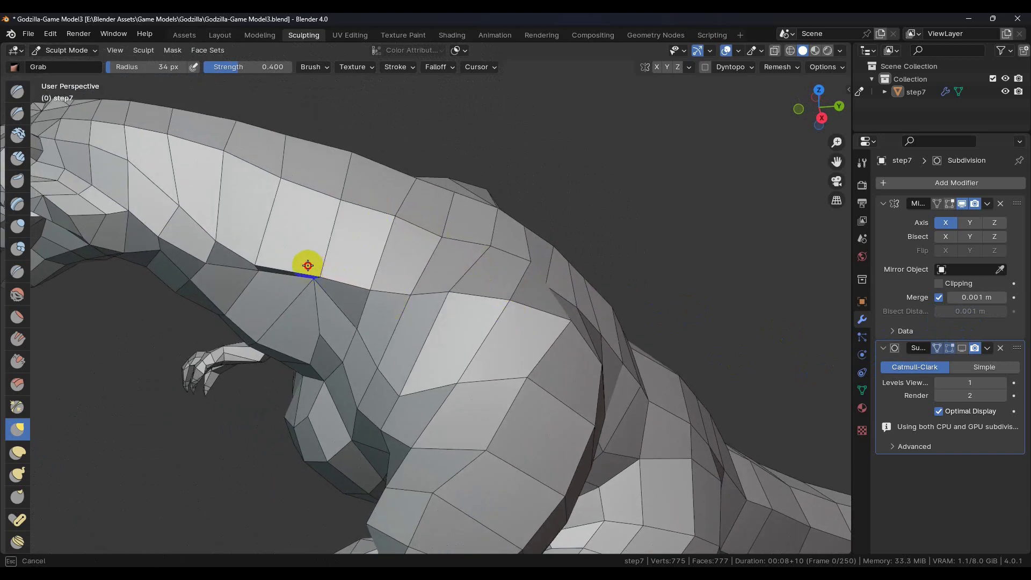
mouse_move(306, 264)
middle_down()
mouse_move(352, 211)
mouse_move(405, 205)
mouse_move(397, 244)
mouse_move(317, 281)
mouse_move(353, 237)
mouse_move(341, 263)
mouse_move(336, 246)
middle_up()
click(185, 36)
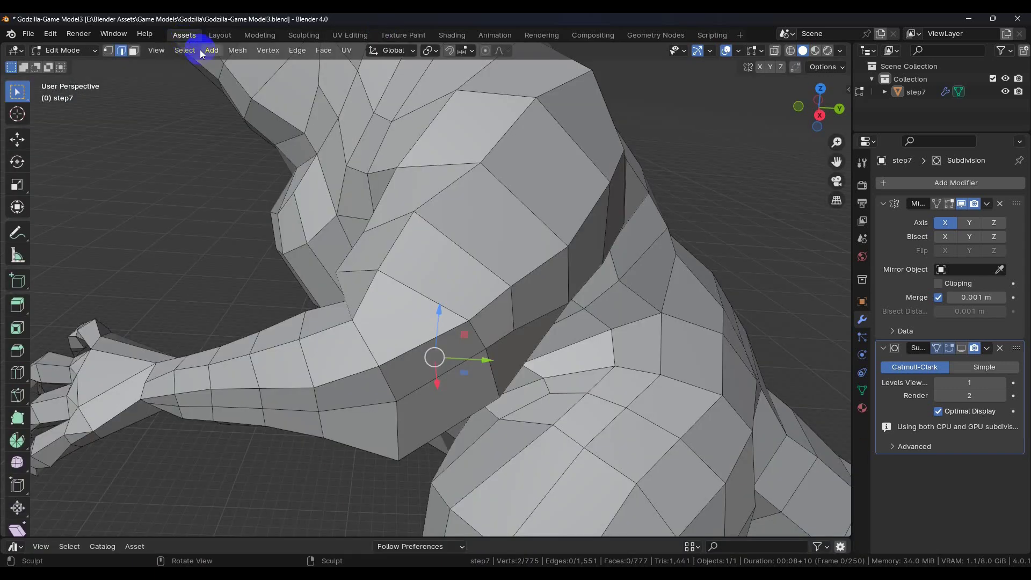
middle_drag(571, 158, 142, 197)
middle_drag(391, 245, 380, 273)
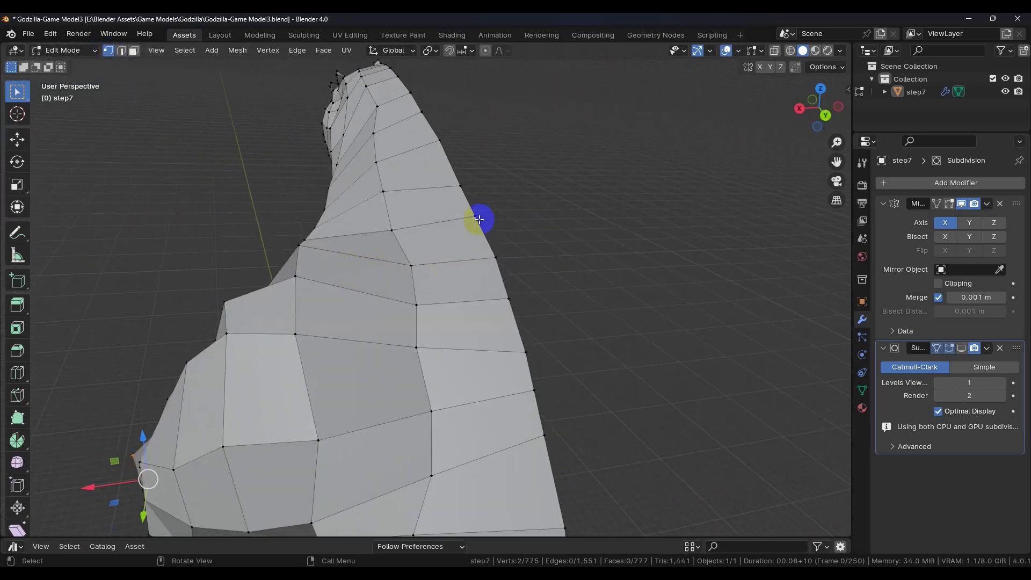
middle_drag(467, 280, 437, 267)
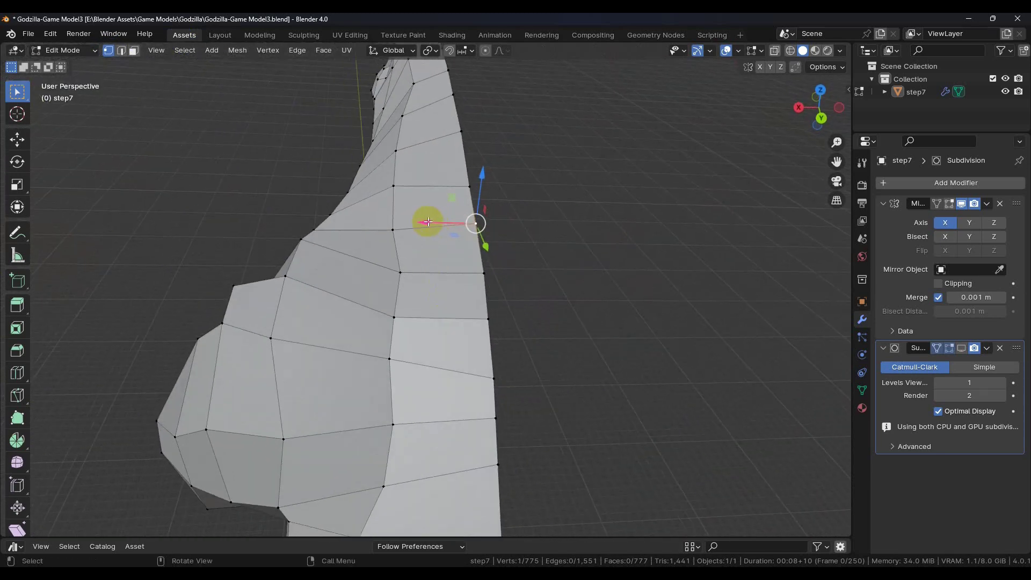
middle_drag(417, 267, 553, 257)
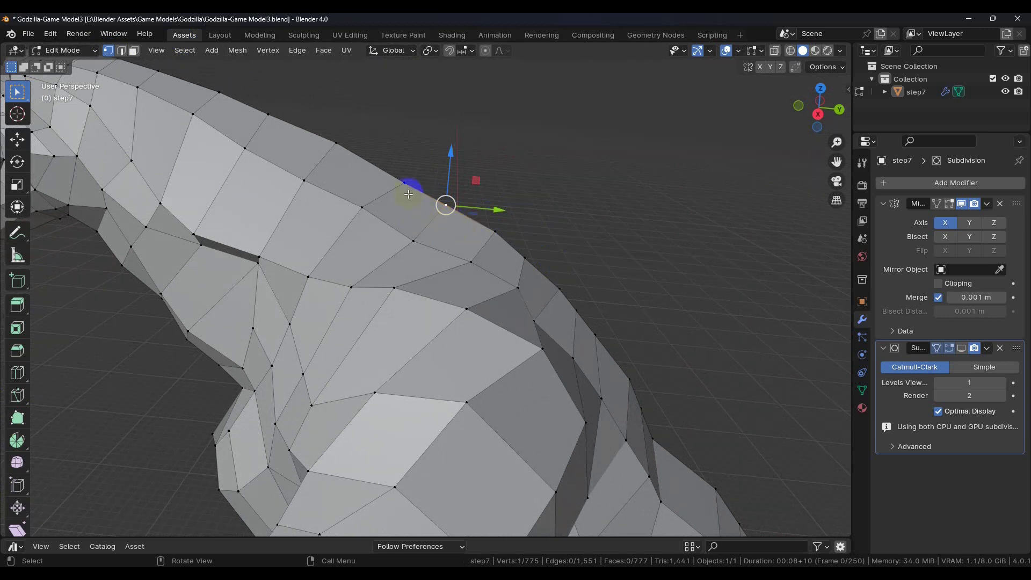
Move the centreline vertices of the upper back along Y and Z to raise and round the hump above the shoulders.
drag(456, 186, 435, 180)
drag(389, 127, 392, 113)
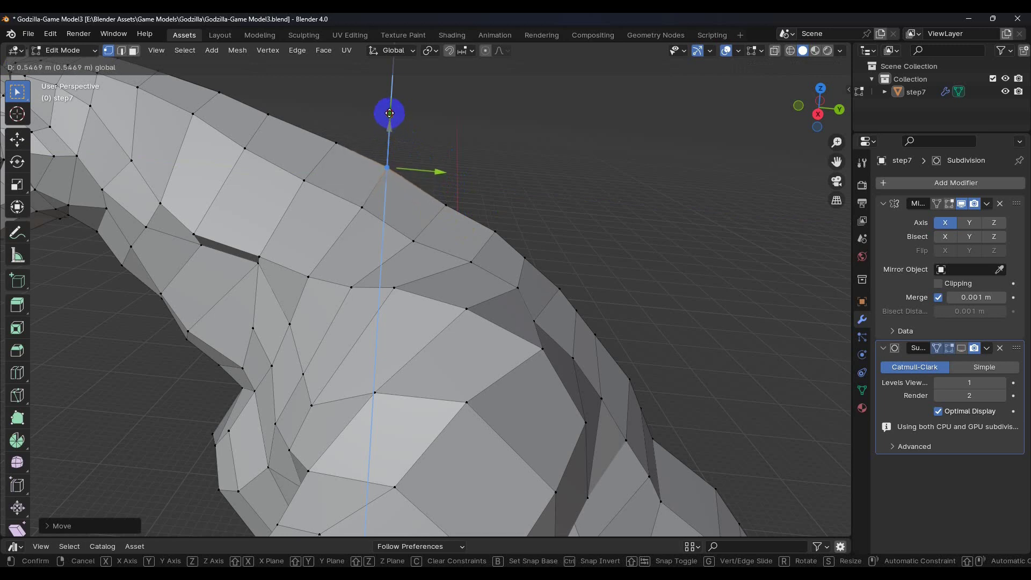
drag(390, 113, 390, 114)
drag(445, 204, 487, 204)
drag(445, 162, 446, 148)
drag(497, 230, 530, 234)
drag(491, 180, 491, 173)
Shift the centreline vertices of the back behind the shoulder along Y and Z to round its profile.
middle_drag(585, 312, 517, 232)
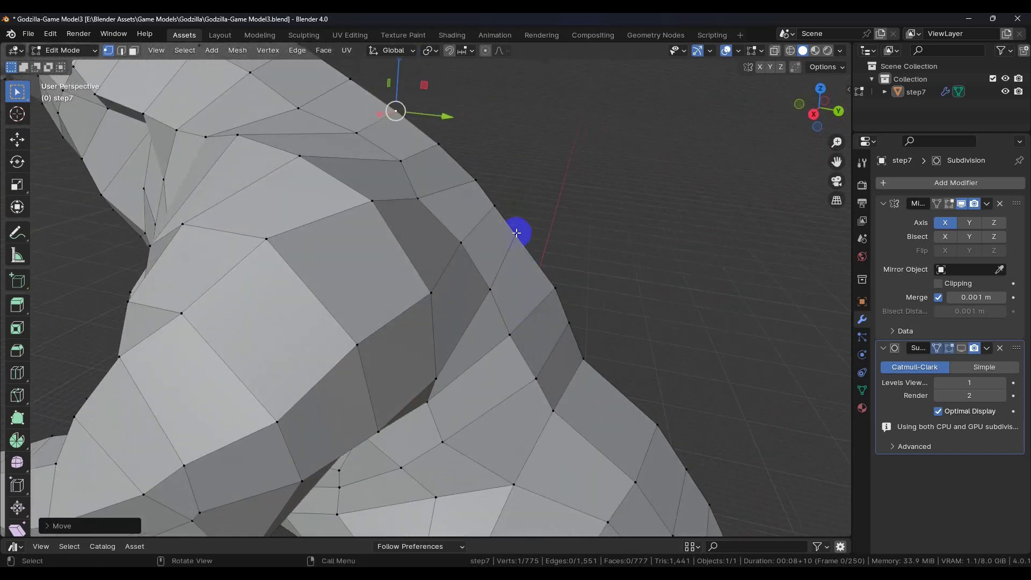
click(517, 235)
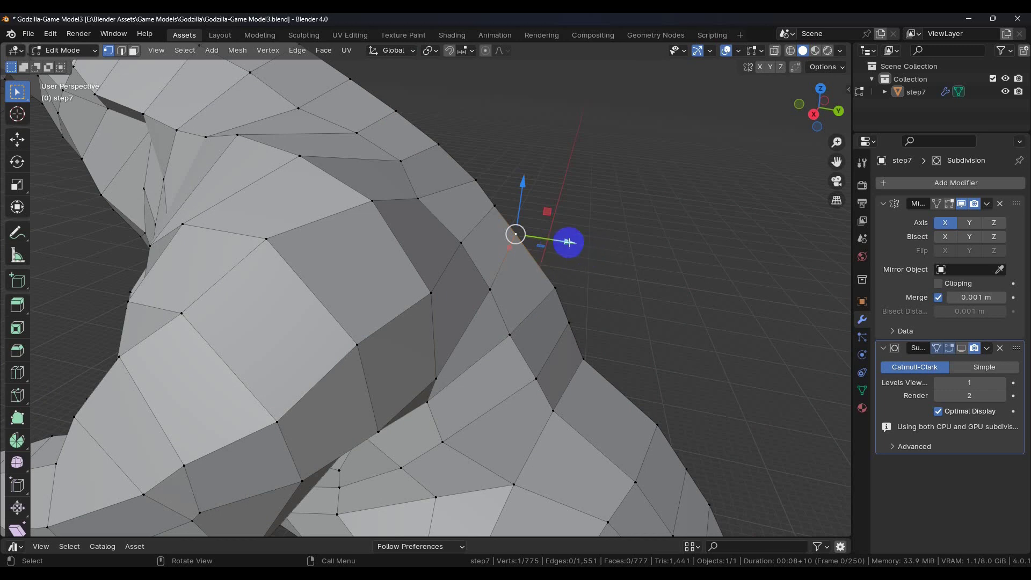
drag(568, 243, 581, 244)
drag(536, 185, 537, 197)
drag(580, 254, 585, 255)
drag(501, 205, 547, 204)
drag(517, 155, 553, 224)
Reposition two centreline vertices on the middle of the back along Y and Z to smooth its curve.
middle_drag(596, 344, 574, 271)
click(538, 279)
drag(596, 293, 616, 295)
drag(578, 244, 567, 249)
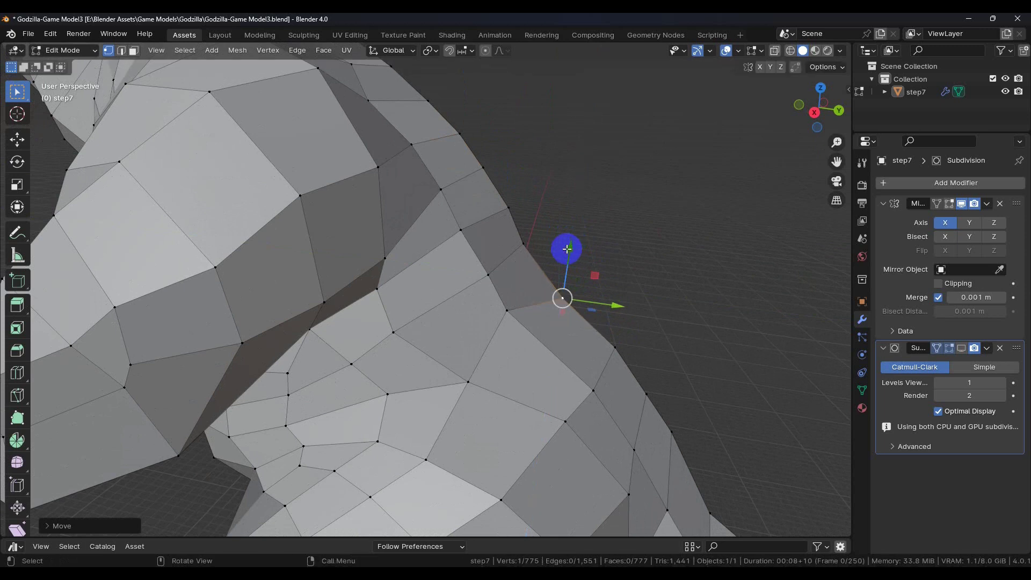
click(531, 247)
drag(576, 250, 587, 251)
drag(541, 192, 536, 206)
drag(585, 260, 578, 261)
drag(534, 211, 536, 204)
Move the centreline vertices of the lower back and tail base along Y and Z for a smoother transition.
mouse_move(584, 295)
middle_down()
mouse_move(518, 322)
mouse_move(428, 290)
mouse_move(519, 326)
mouse_move(476, 306)
mouse_move(553, 315)
mouse_move(578, 355)
mouse_move(527, 333)
middle_up()
scroll(519, 326, down, 5)
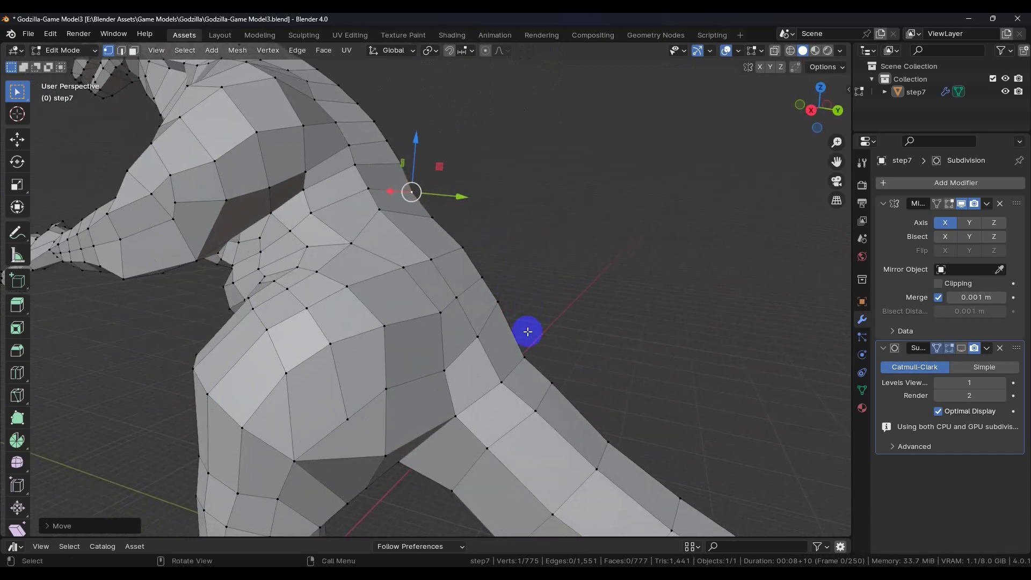
scroll(527, 333, up, 3)
click(553, 310)
drag(564, 264, 584, 308)
drag(604, 342, 623, 348)
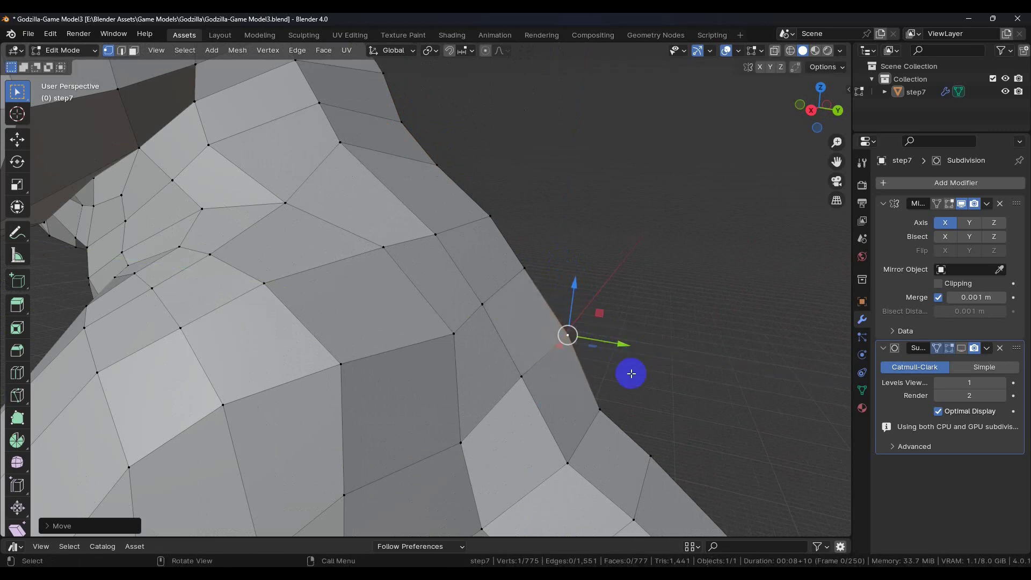
click(601, 411)
drag(656, 424, 664, 426)
Enable the Subdivision modifier in the viewport and the Mirror modifier in Edit Mode, and examine the whole model.
middle_drag(656, 413, 531, 226)
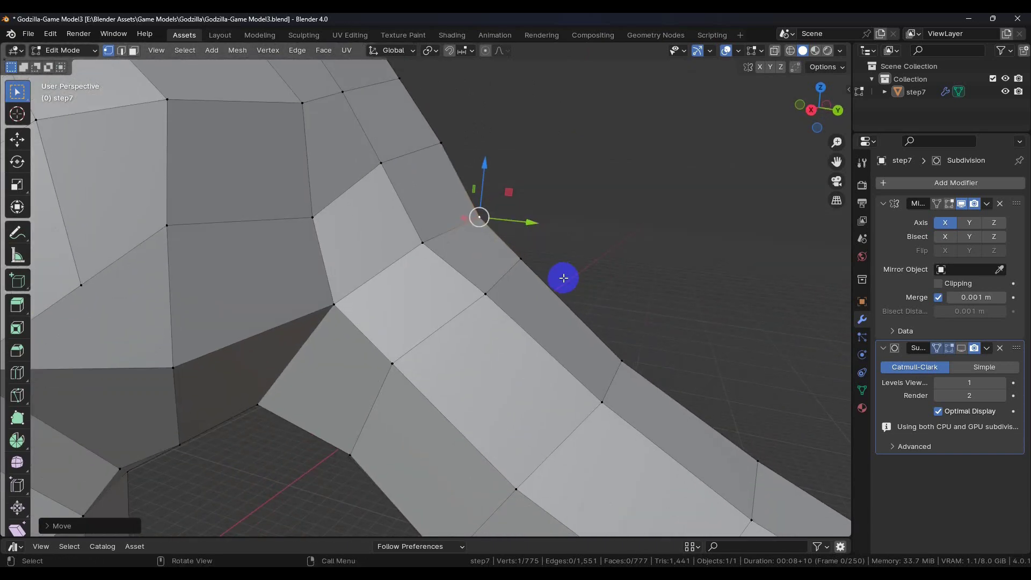
scroll(561, 286, down, 8)
middle_drag(430, 256, 500, 274)
shift+middle_drag(400, 271, 454, 287)
click(903, 372)
click(961, 349)
mouse_move(613, 258)
middle_down()
mouse_move(658, 235)
mouse_move(614, 247)
mouse_move(620, 256)
middle_up()
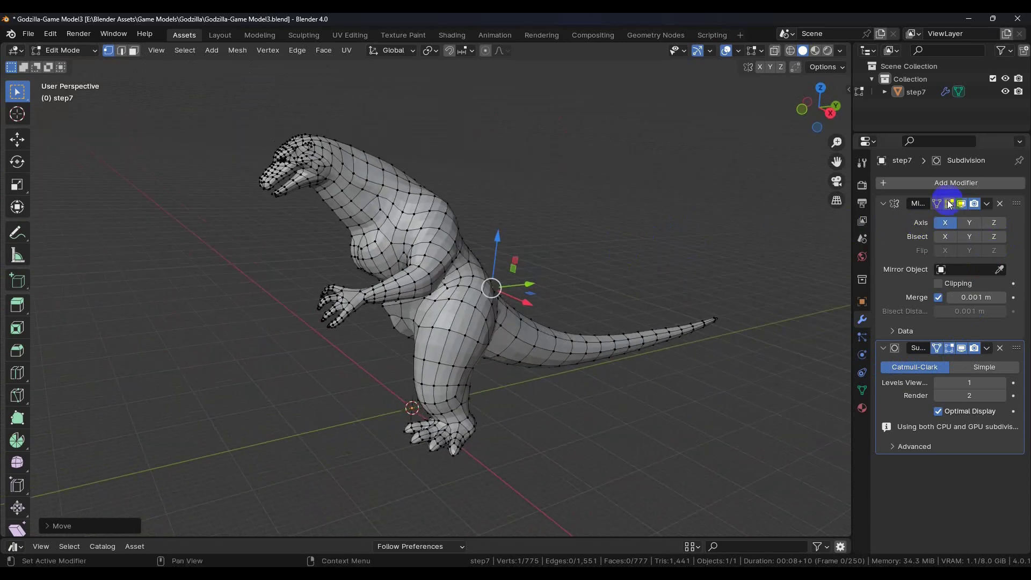
click(948, 204)
middle_drag(592, 265, 379, 321)
scroll(388, 202, up, 3)
scroll(361, 157, down, 2)
middle_drag(369, 150, 487, 333)
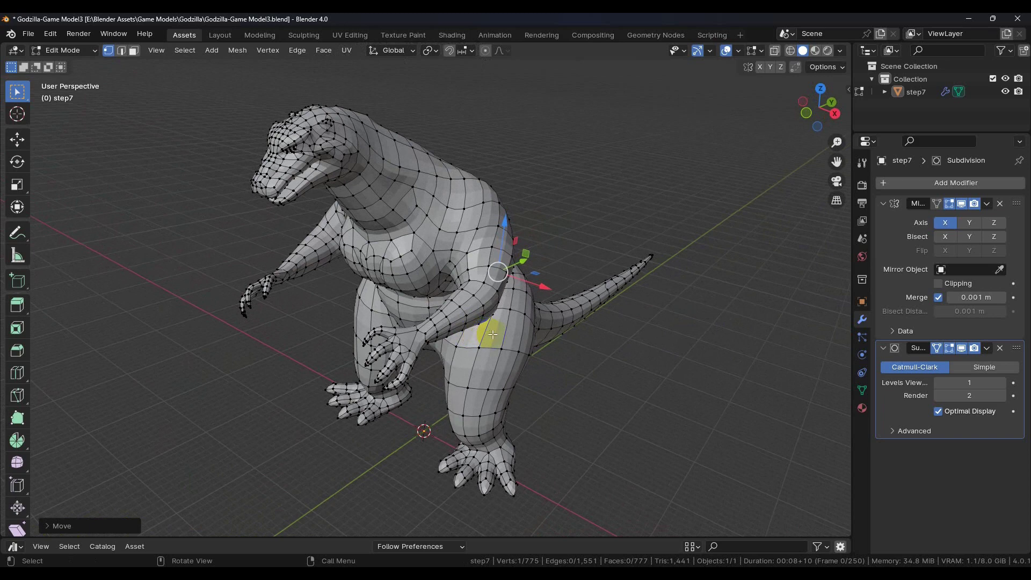